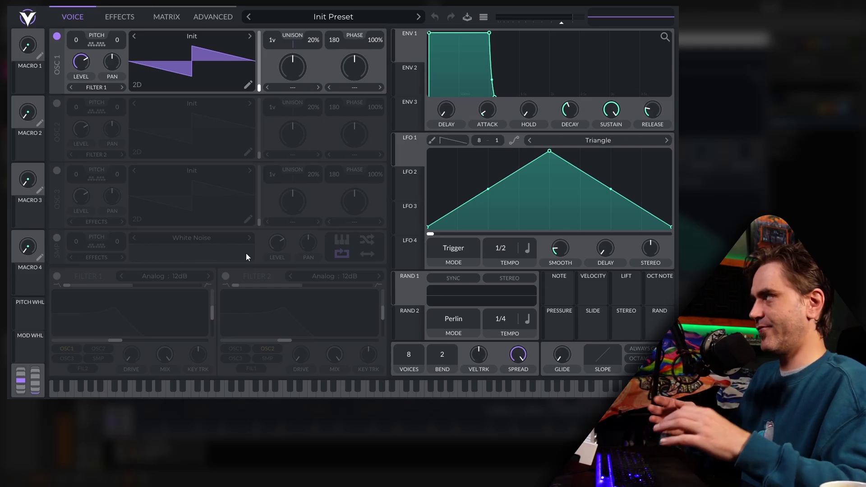
Turn off oscillator 1 and enable the White Noise sampler together with Filter 1.
click(57, 36)
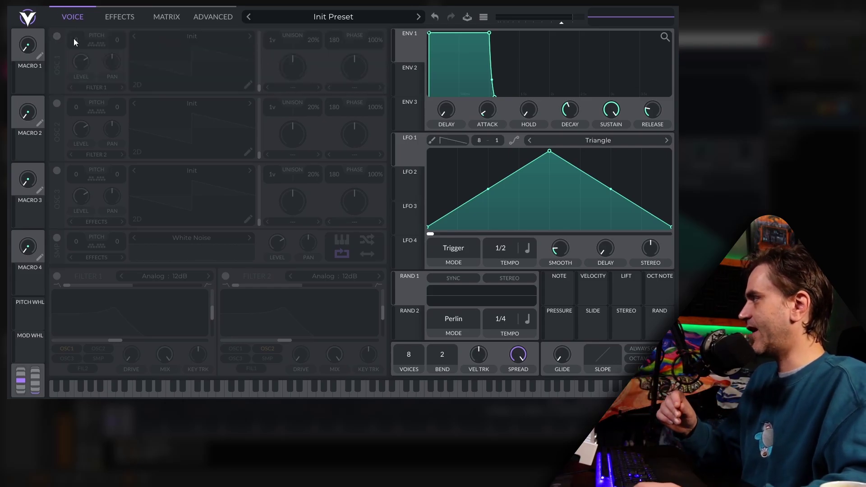
click(57, 238)
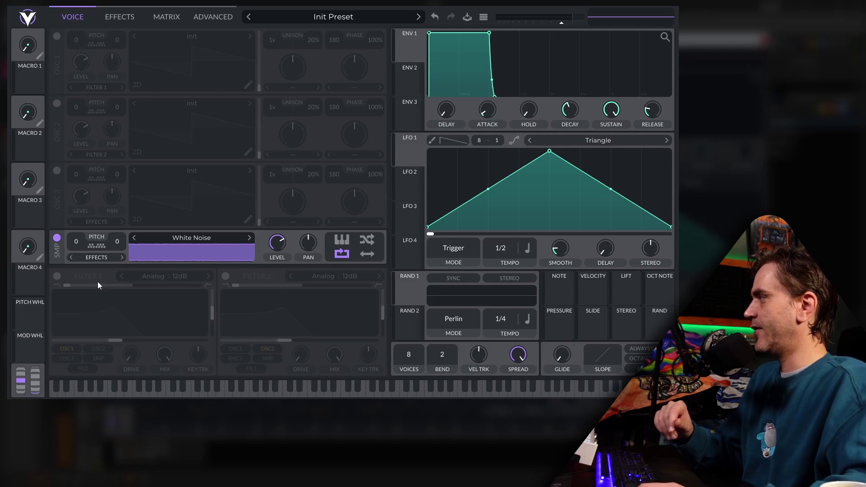
click(57, 276)
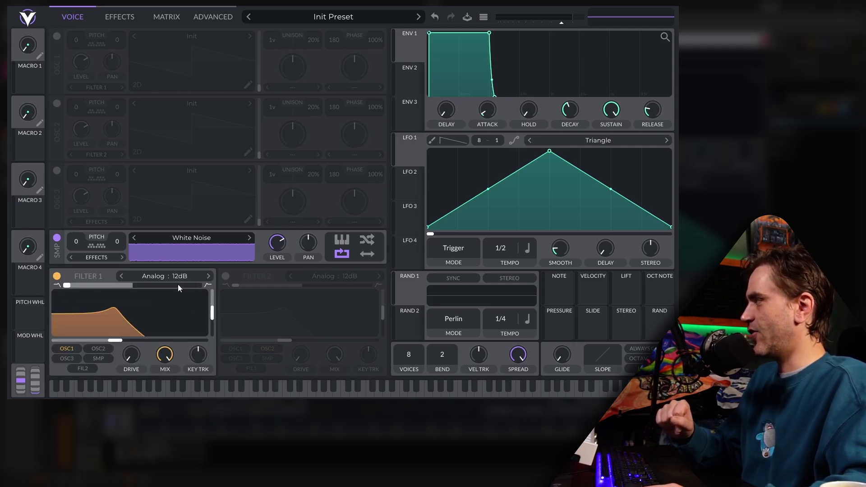
Set Filter 1 to the Comb type Low High Comb, with full key tracking and resonance raised to near maximum.
click(177, 277)
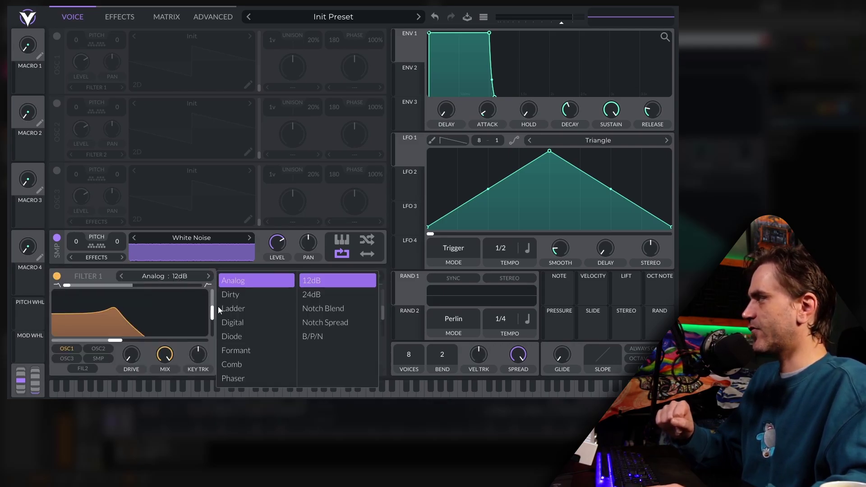
click(258, 364)
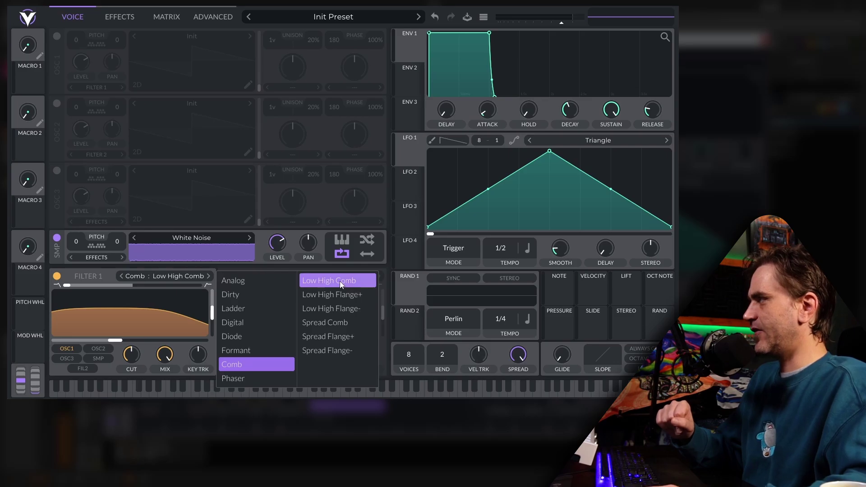
click(161, 350)
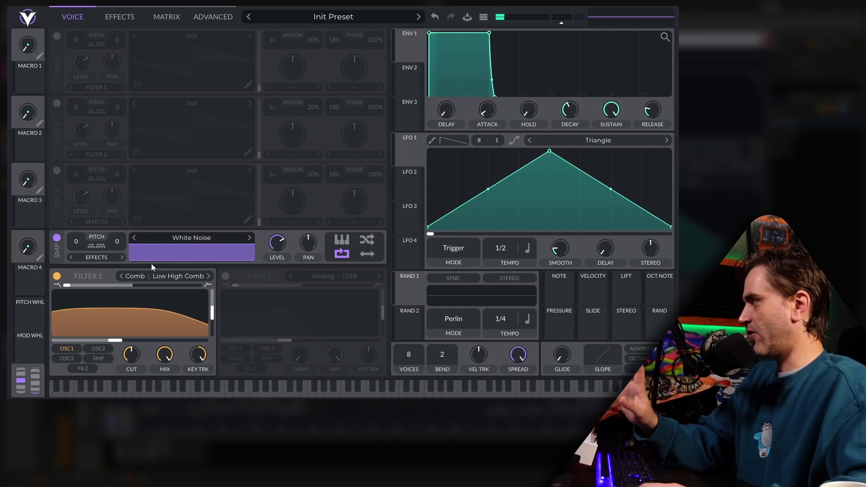
drag(212, 311, 214, 295)
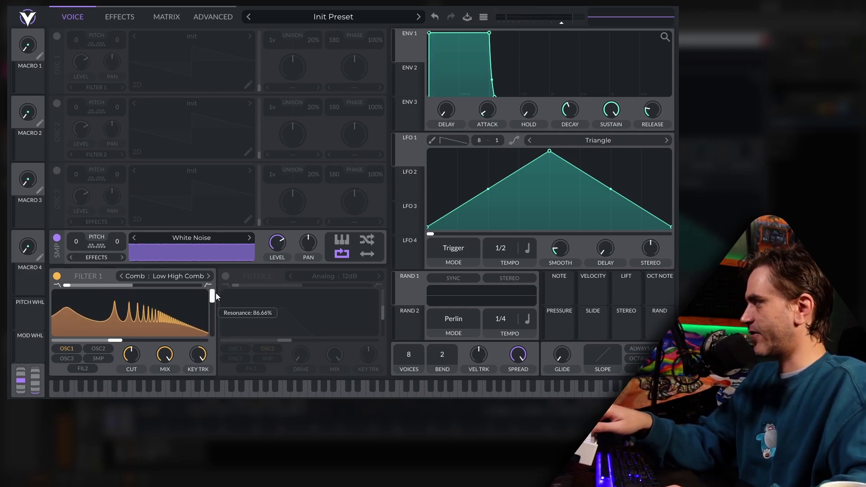
Feed Filter 1 from the sampler instead of oscillator 1 and raise the filter's Cut above its midpoint.
click(102, 359)
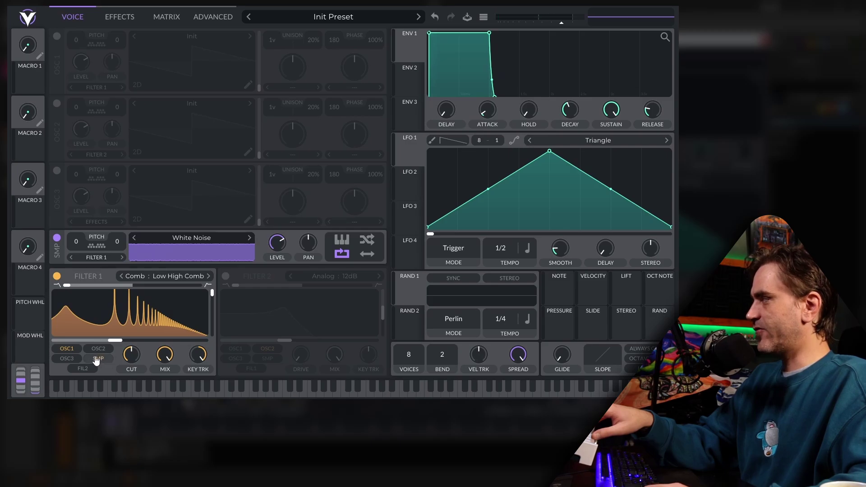
click(66, 349)
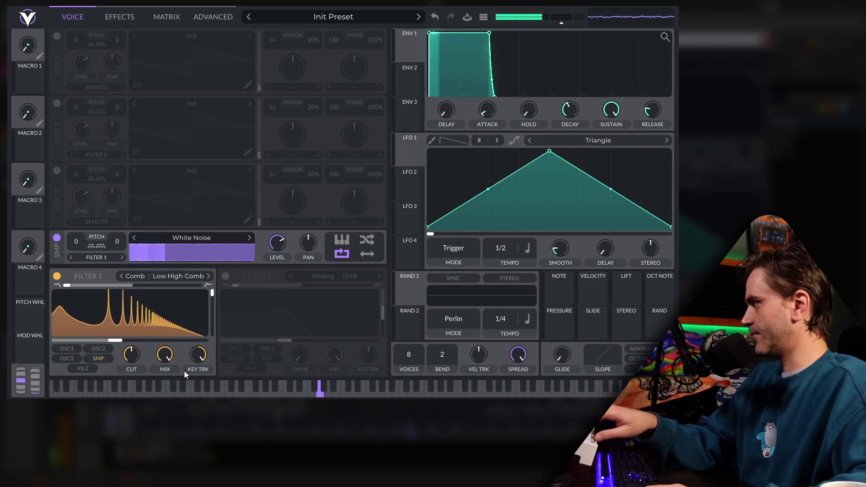
mouse_move(215, 291)
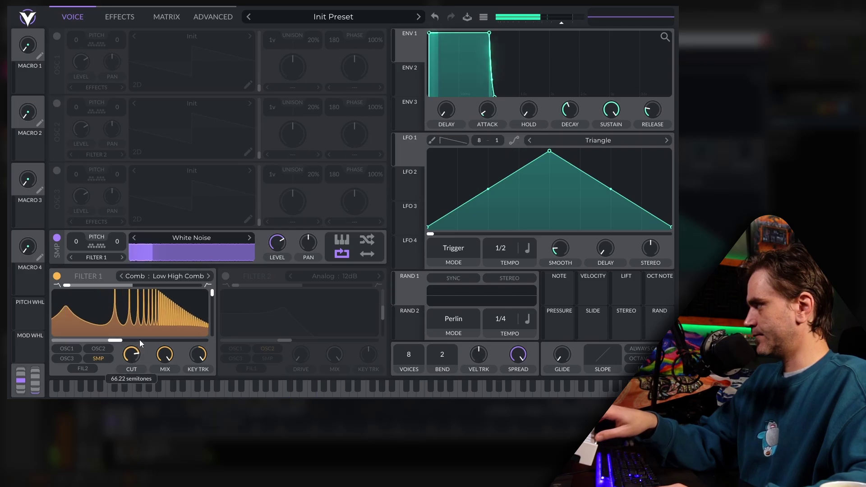
drag(135, 352, 135, 375)
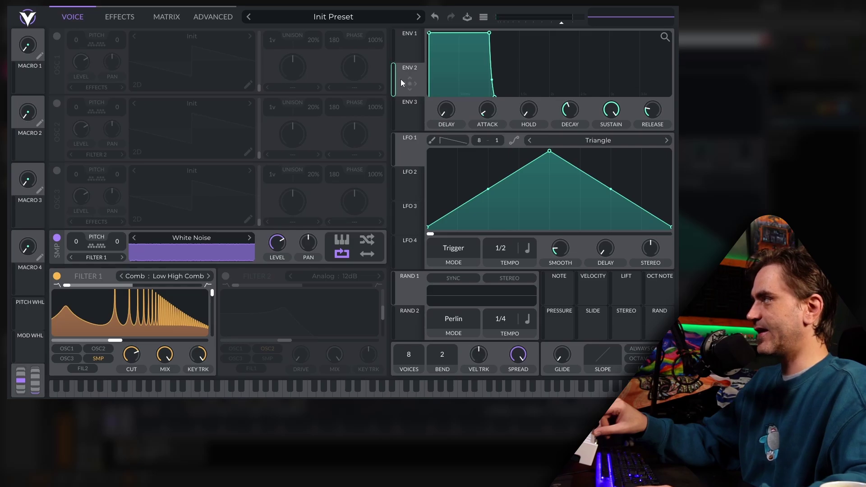
Modulate the sampler's level from zero with ENV 2, using zero sustain and a decay of 0.093 secs.
drag(401, 79, 278, 226)
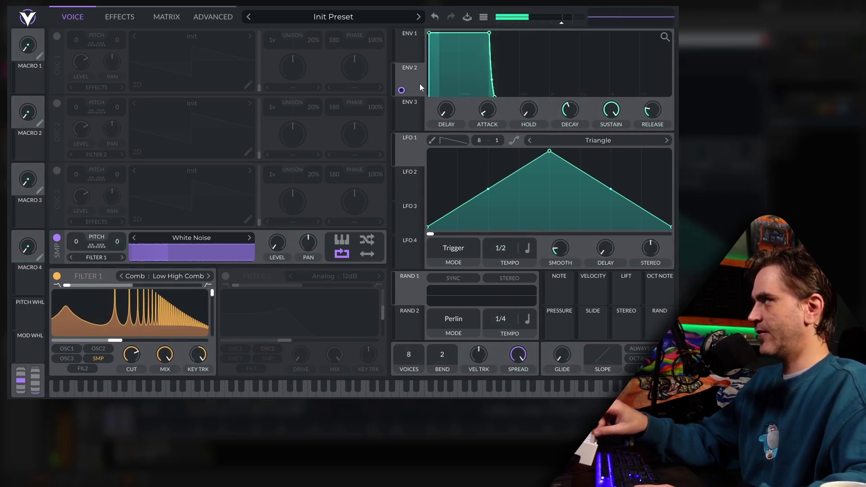
drag(609, 114, 575, 141)
drag(570, 111, 567, 123)
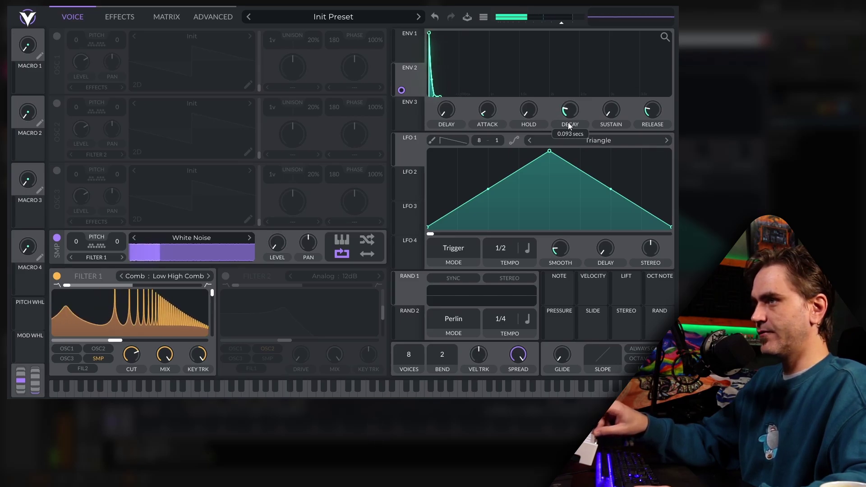
Lengthen ENV 1's release to 2.205 secs and play test notes to hear the tail.
click(409, 45)
drag(650, 113, 658, 100)
key(z)
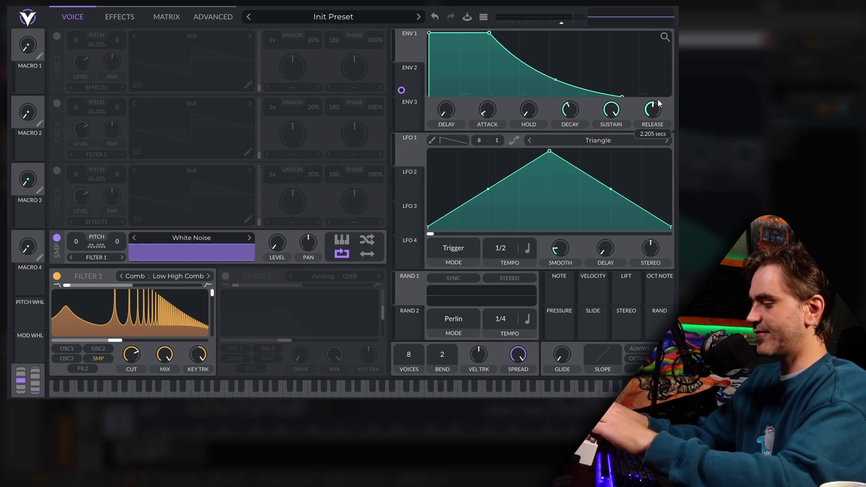
key(a)
key(a)
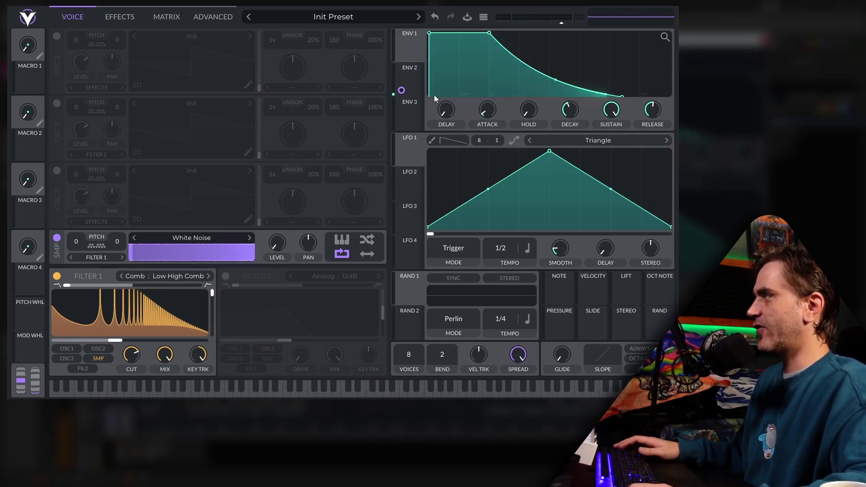
Replace the ENV 2 modulation on the sampler's level with LFO 1.
click(404, 86)
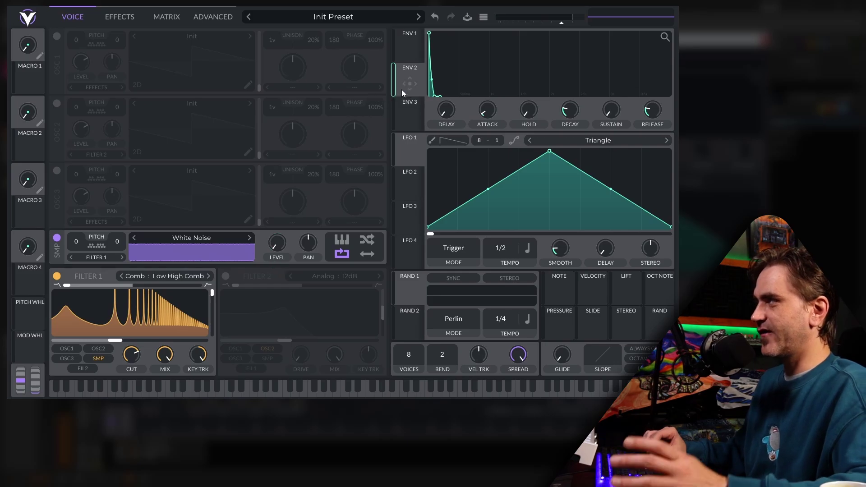
click(414, 155)
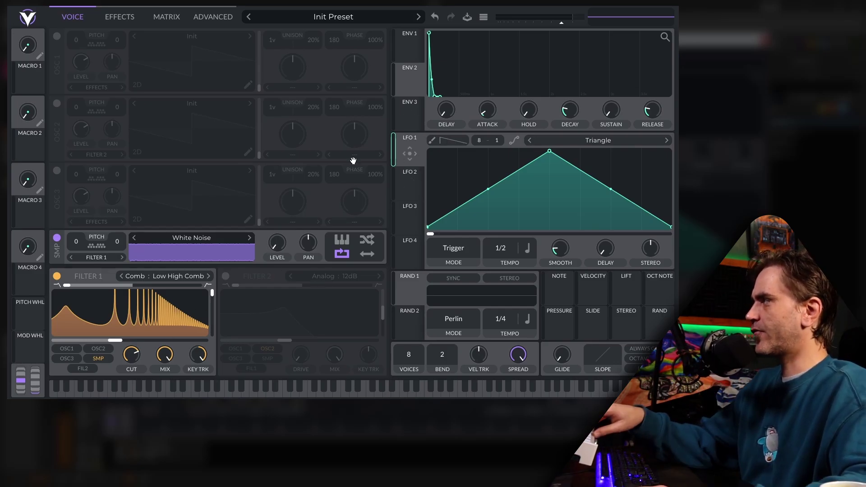
drag(409, 154, 278, 246)
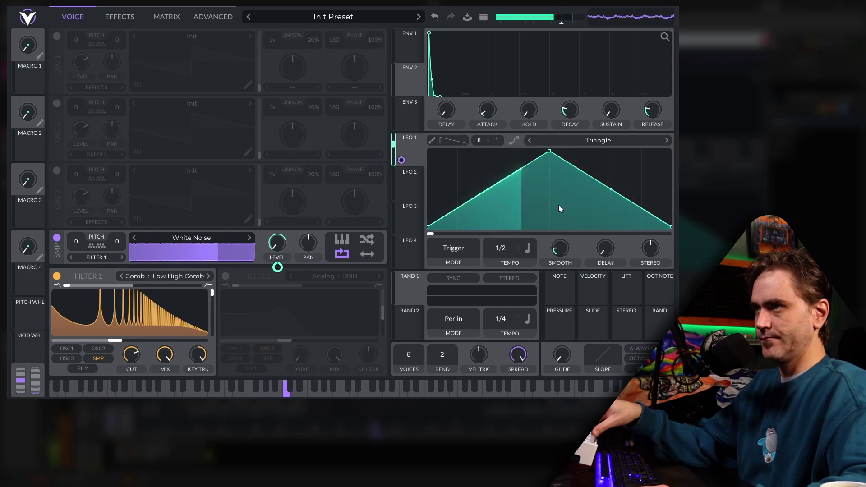
Switch LFO 1's rate from tempo to seconds and set it to 0.043 secs.
click(519, 247)
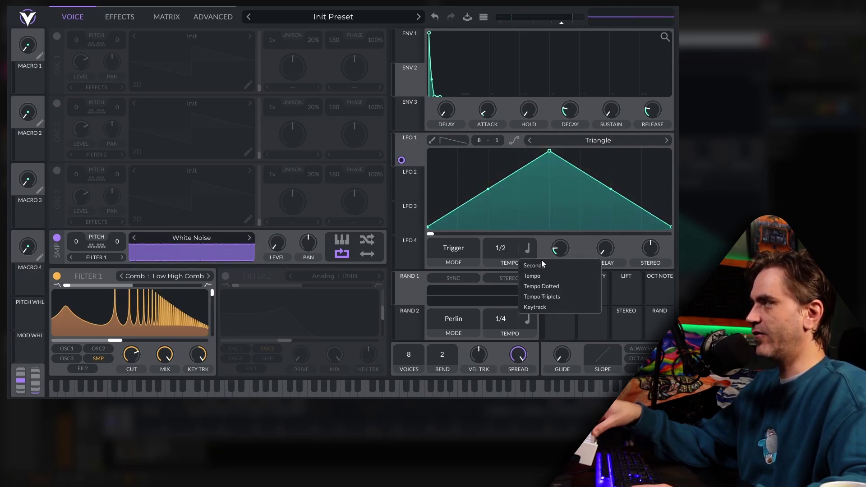
click(539, 266)
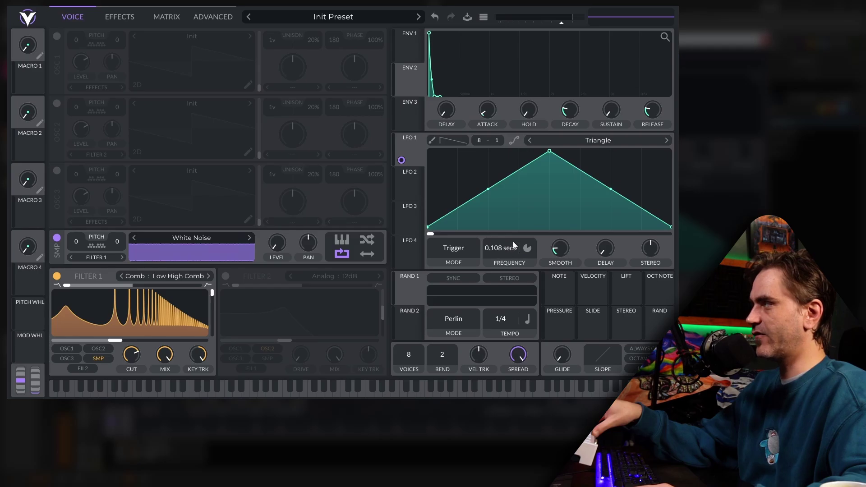
drag(513, 242, 514, 240)
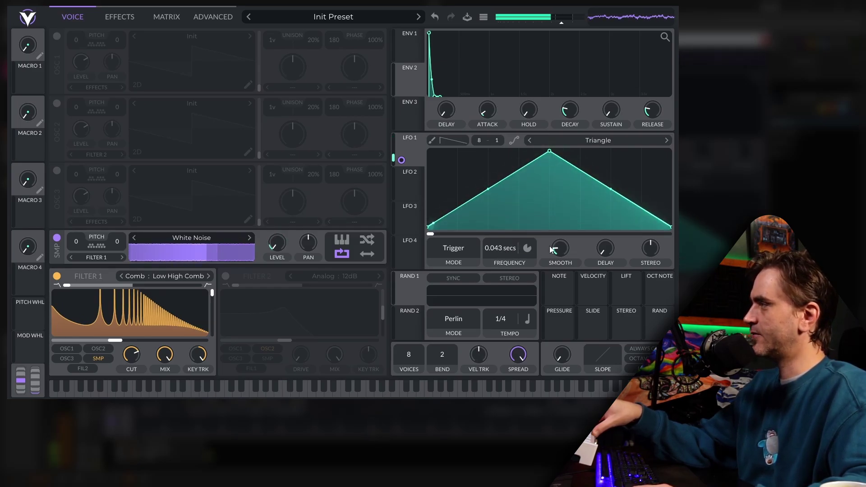
drag(559, 248, 562, 250)
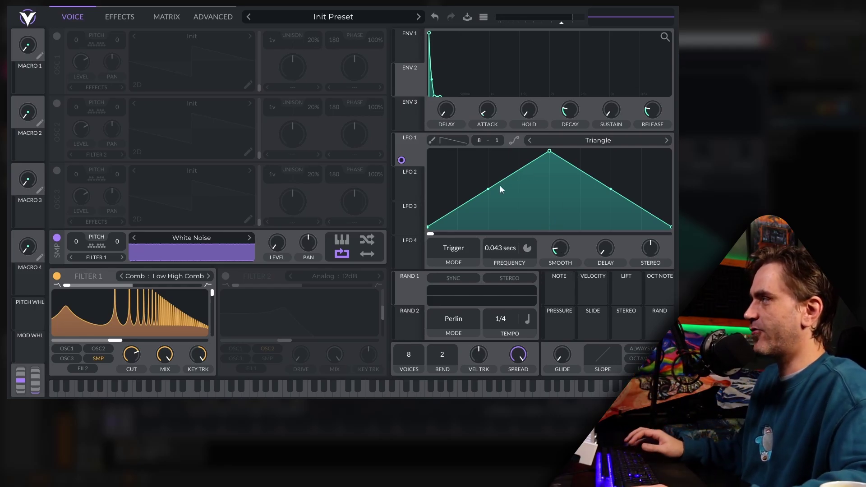
Reshape LFO 1 into a curved rise to an earlier peak, followed by five smaller zigzag peaks before the final fall.
drag(488, 189, 489, 171)
drag(550, 151, 511, 149)
double_click(521, 166)
double_click(537, 153)
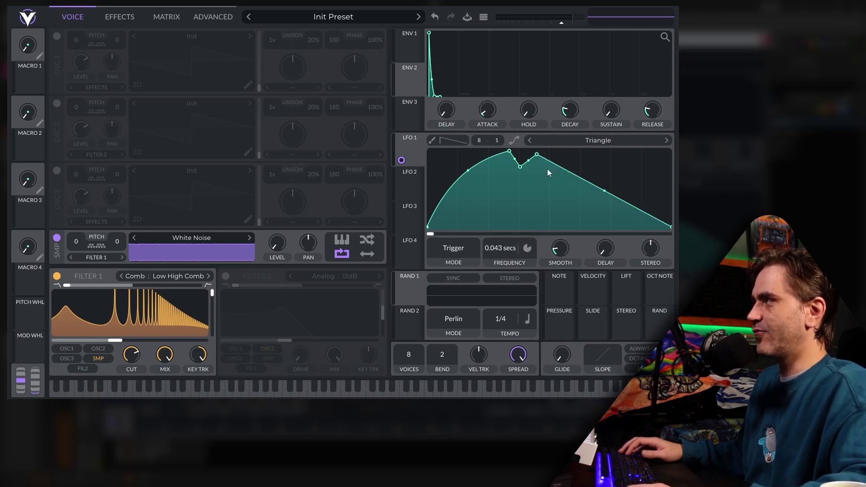
double_click(549, 168)
double_click(562, 154)
double_click(580, 171)
double_click(591, 155)
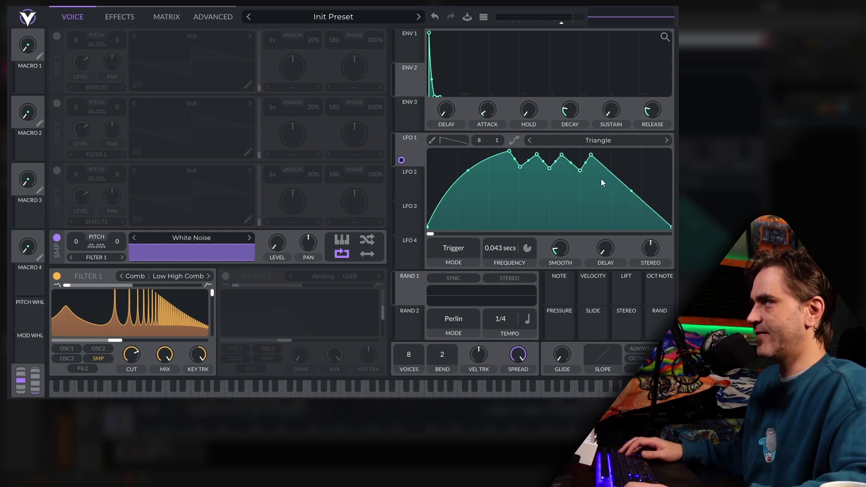
double_click(602, 173)
double_click(620, 155)
double_click(630, 177)
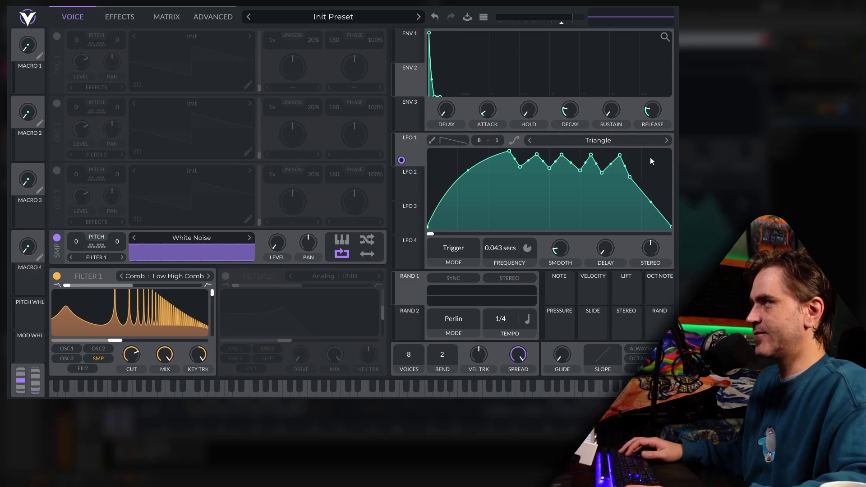
double_click(648, 154)
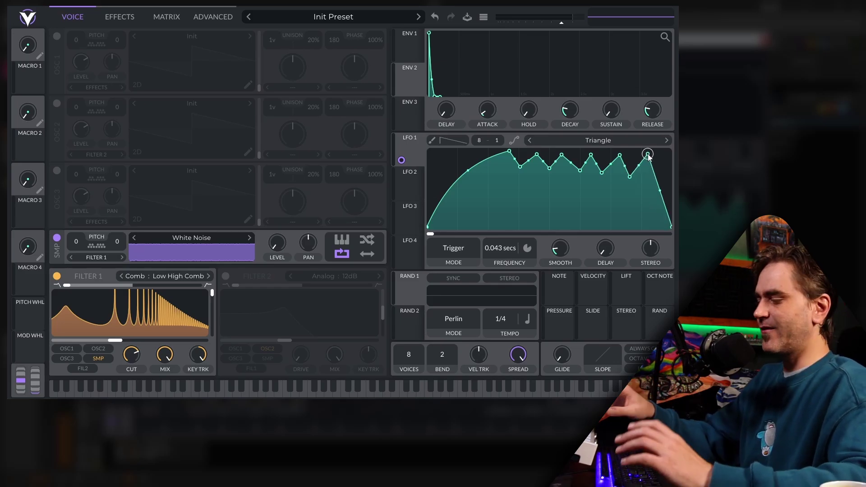
Set LFO 1's frequency to 0.047 secs and switch its Smooth control to a moderate Fade In.
mouse_move(561, 251)
mouse_down()
mouse_move(568, 234)
mouse_move(565, 243)
mouse_up()
drag(500, 245, 499, 250)
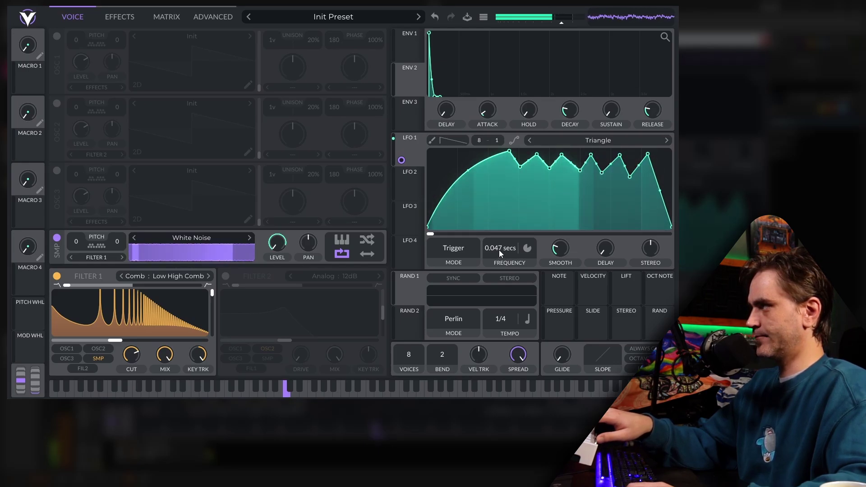
click(560, 268)
click(561, 275)
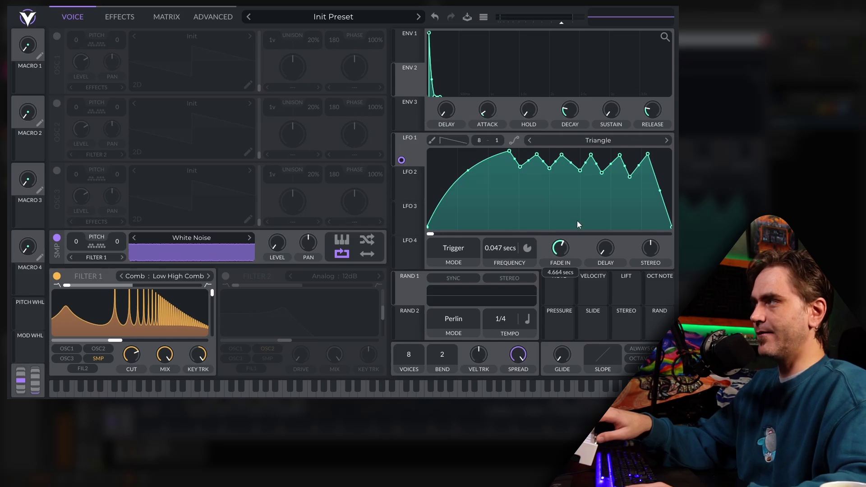
drag(577, 221, 562, 253)
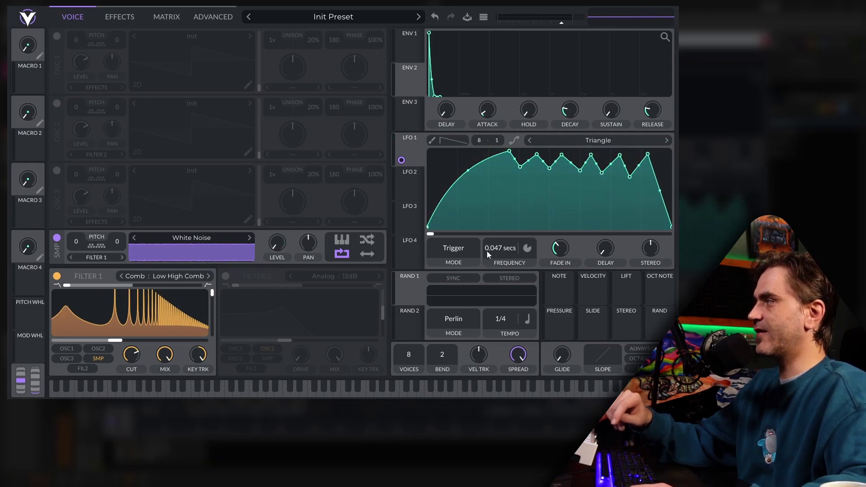
Modulate LFO 1's frequency slightly with RAND 1, set the base frequency to 0.062 secs, and shorten the fade-in.
drag(436, 280, 500, 269)
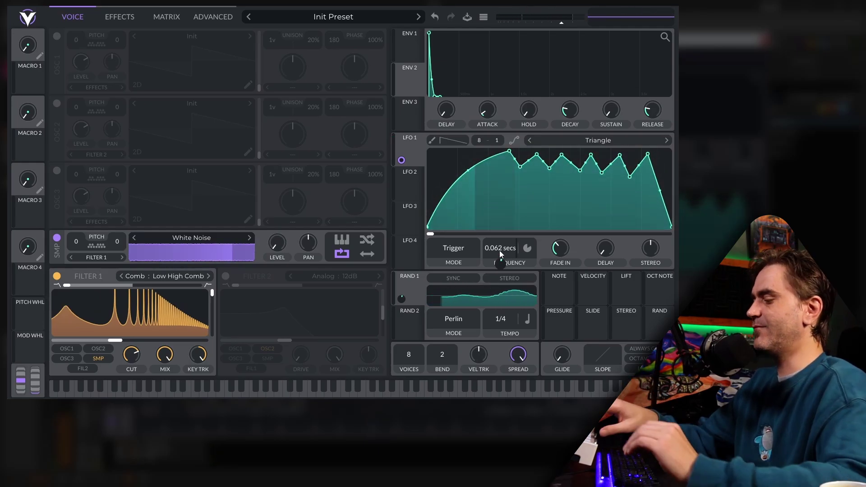
drag(558, 239, 557, 246)
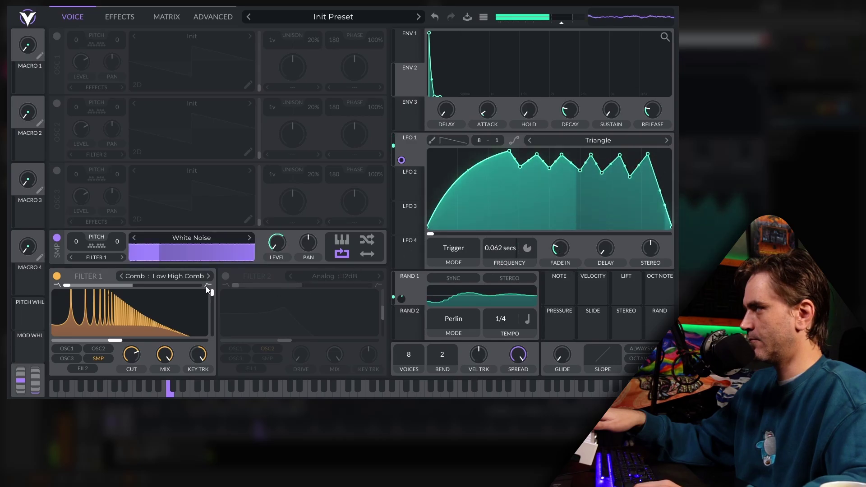
Fine-tune Filter 1 with zero blend, 100% resonance and a higher Cut.
mouse_move(125, 284)
mouse_down()
mouse_move(149, 286)
mouse_move(129, 286)
mouse_up()
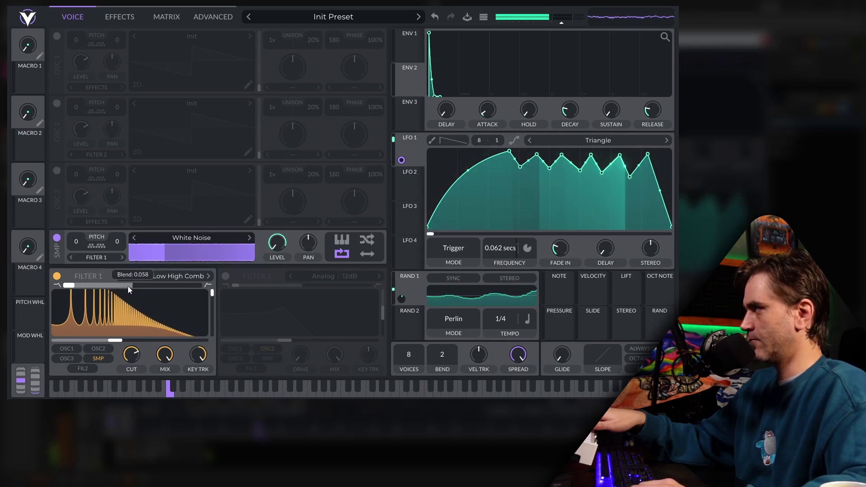
drag(212, 294, 213, 265)
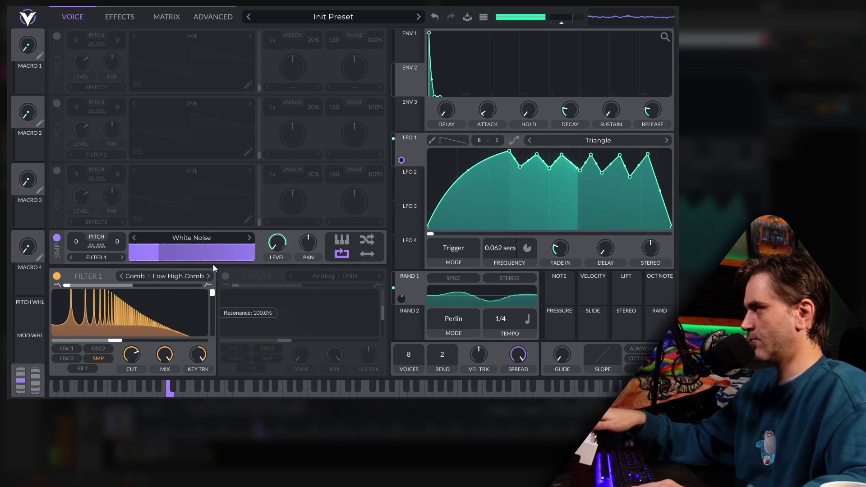
mouse_move(137, 353)
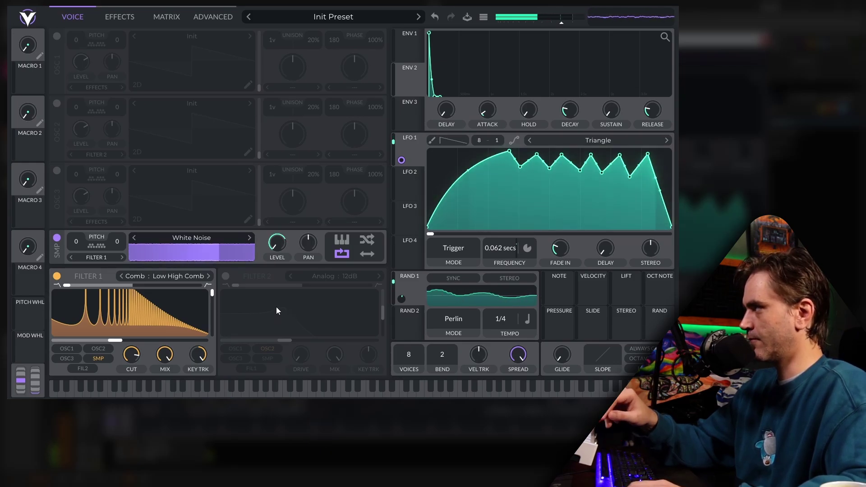
Enable Filter 2, route the white noise sample through it into Filter 1, and lower Filter 2's cutoff.
click(225, 277)
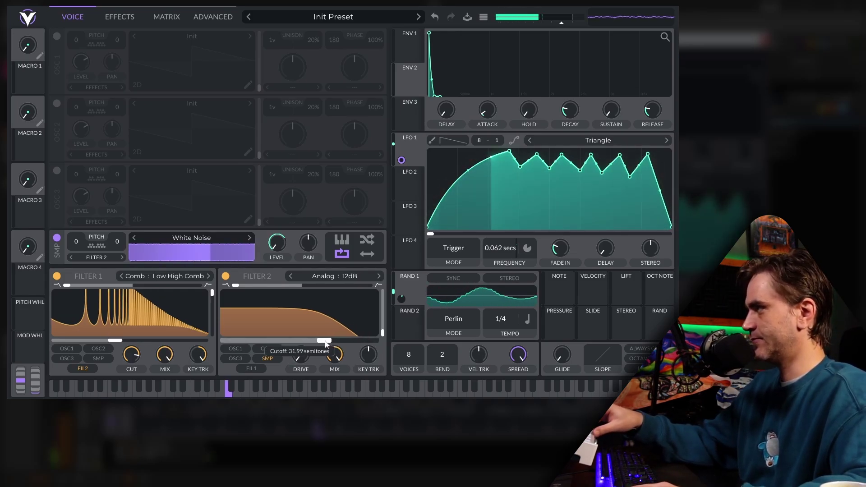
mouse_move(332, 341)
mouse_down()
mouse_move(339, 345)
mouse_move(331, 346)
mouse_up()
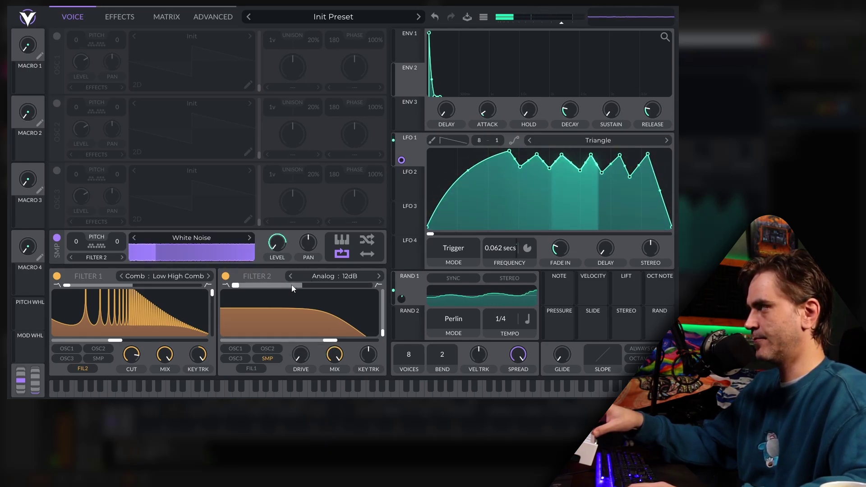
drag(291, 285, 301, 288)
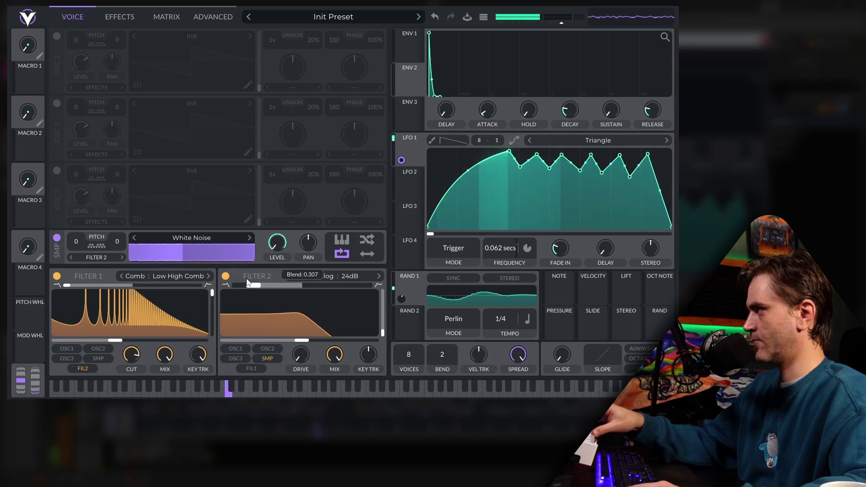
Set Filter 2 to the 12dB Analog style and adjust its blend to partway between low-pass and band-pass.
mouse_move(247, 283)
mouse_down()
mouse_move(340, 300)
mouse_move(307, 284)
mouse_move(258, 281)
mouse_up()
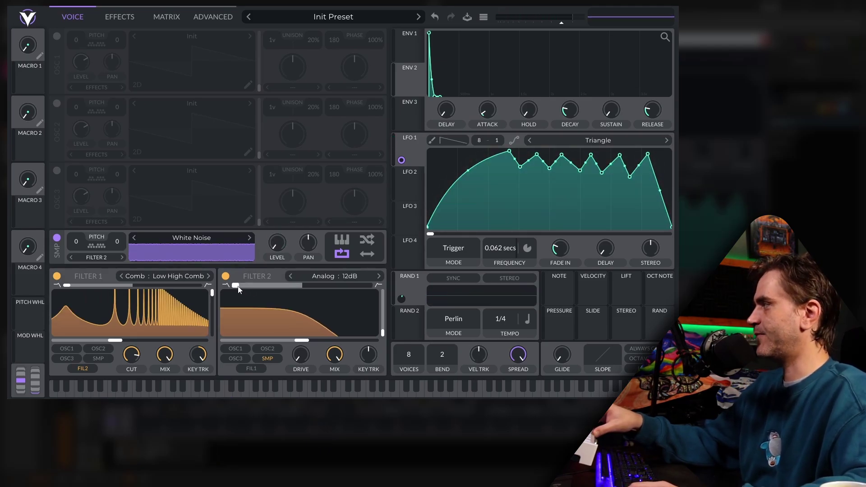
drag(239, 290, 334, 297)
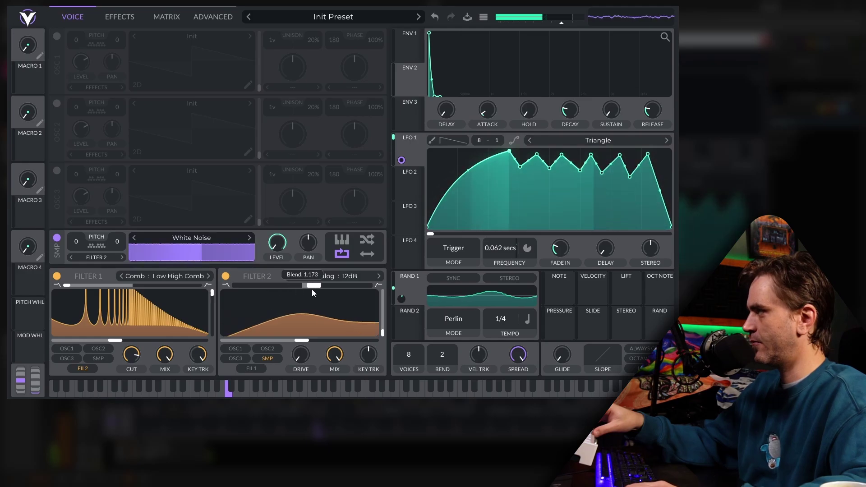
drag(276, 293, 256, 290)
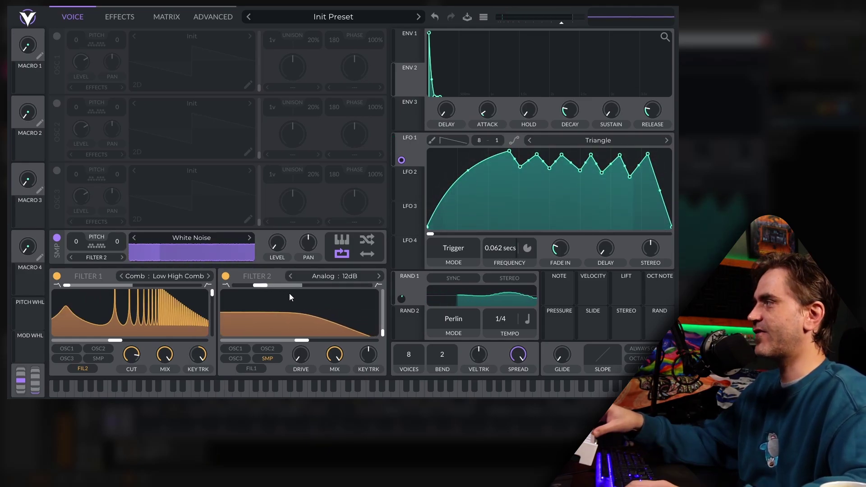
drag(263, 285, 262, 286)
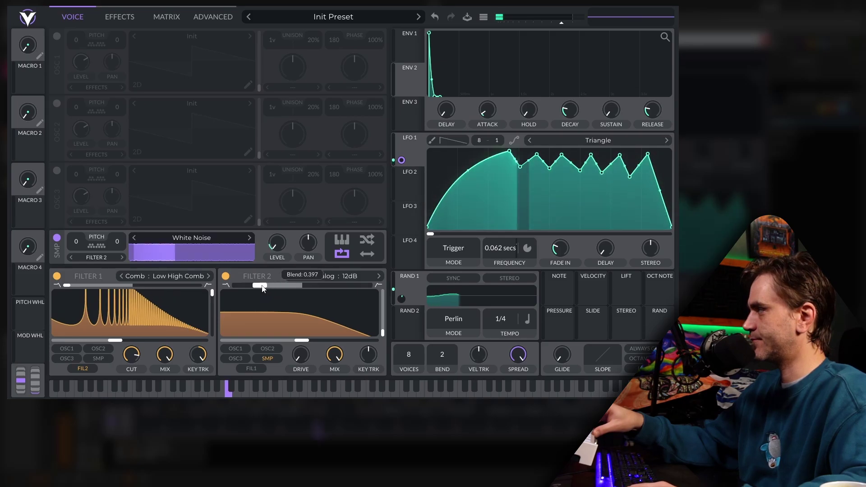
drag(347, 289, 283, 287)
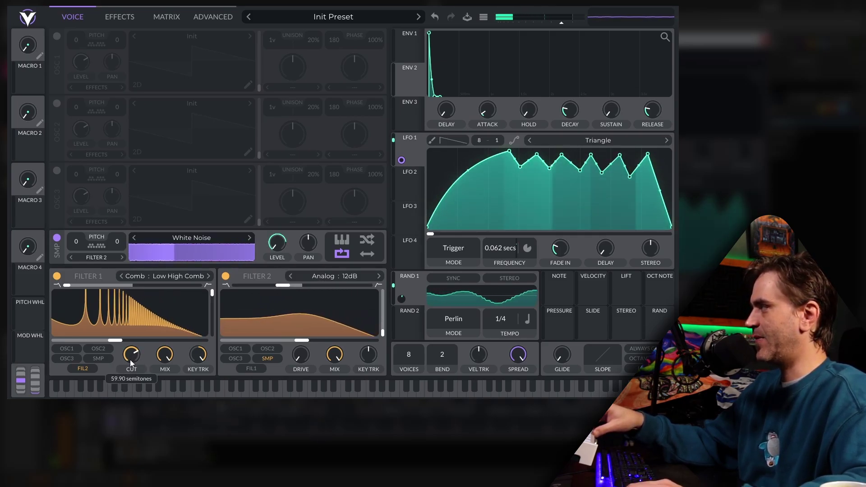
Fine-tune Filter 1's Cut, then ease Filter 2's blend back slightly with a little added drive.
mouse_move(133, 361)
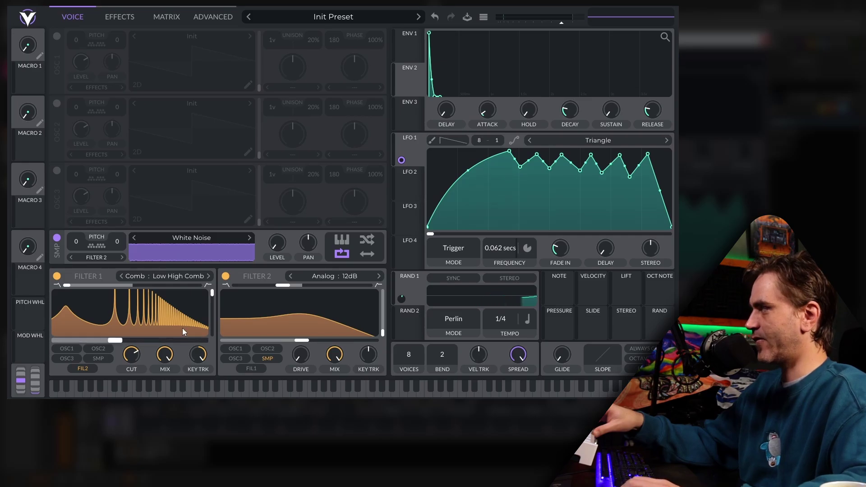
drag(137, 358, 134, 362)
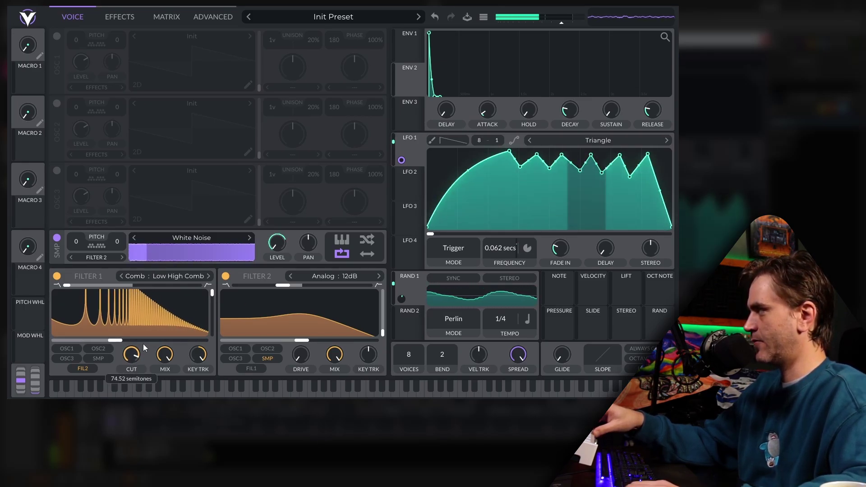
mouse_move(281, 285)
mouse_down()
mouse_move(317, 288)
mouse_move(282, 287)
mouse_up()
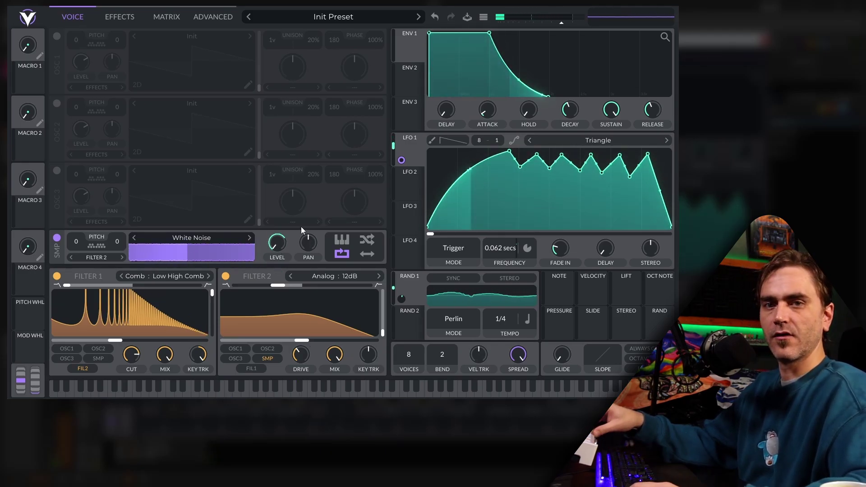
Add a Soft Clip distortion with slightly raised drive, followed by a chorus and a reverb.
click(120, 17)
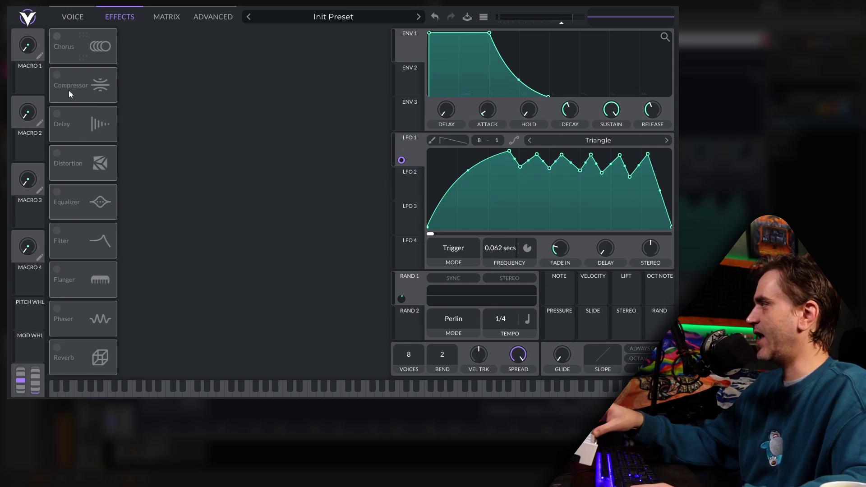
click(57, 154)
mouse_move(294, 42)
mouse_down()
mouse_move(299, 37)
mouse_move(284, 42)
mouse_up()
drag(54, 46, 56, 199)
click(56, 154)
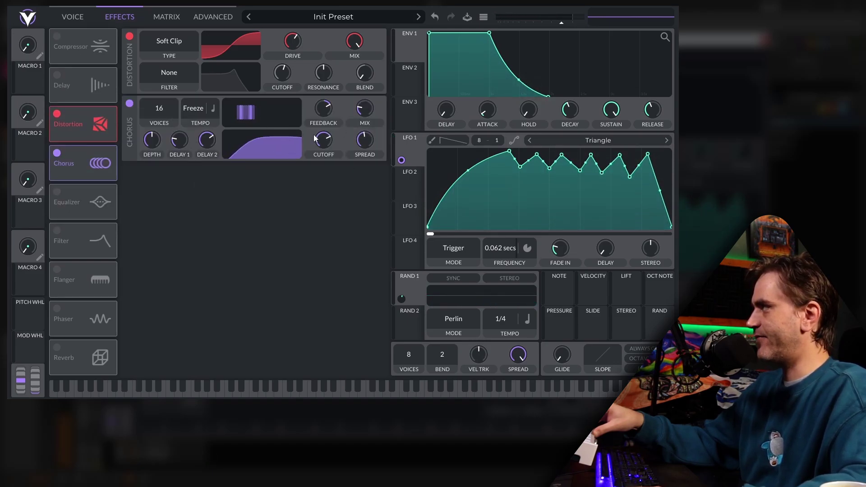
click(56, 349)
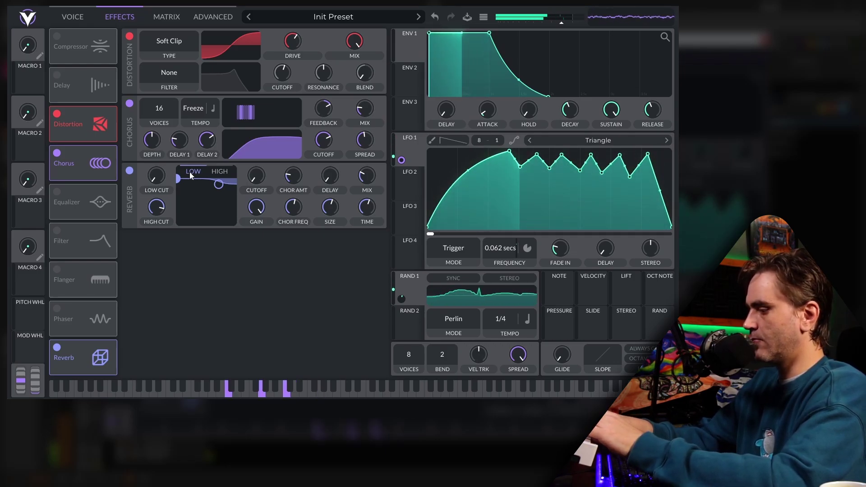
Lengthen ENV 1's release and refine LFO 1 with a 0.071 secs frequency, shorter fade-in, and raised start and end points.
drag(656, 112, 660, 108)
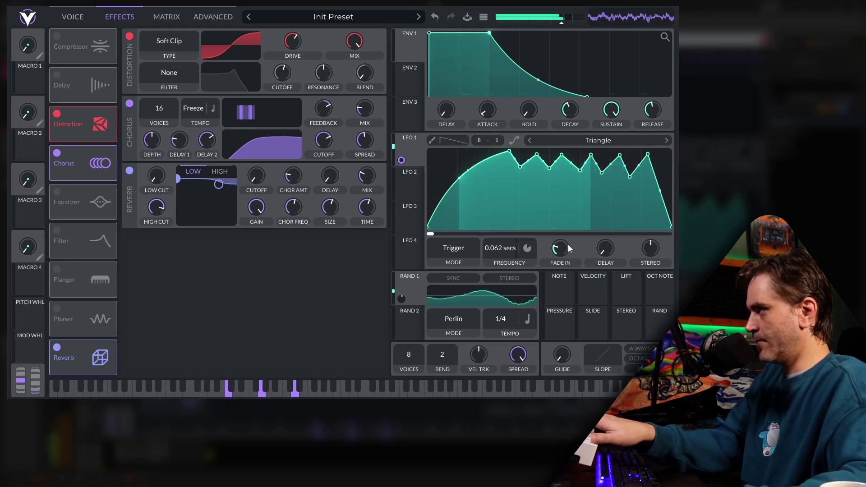
mouse_move(565, 245)
scroll(563, 249, down, 1)
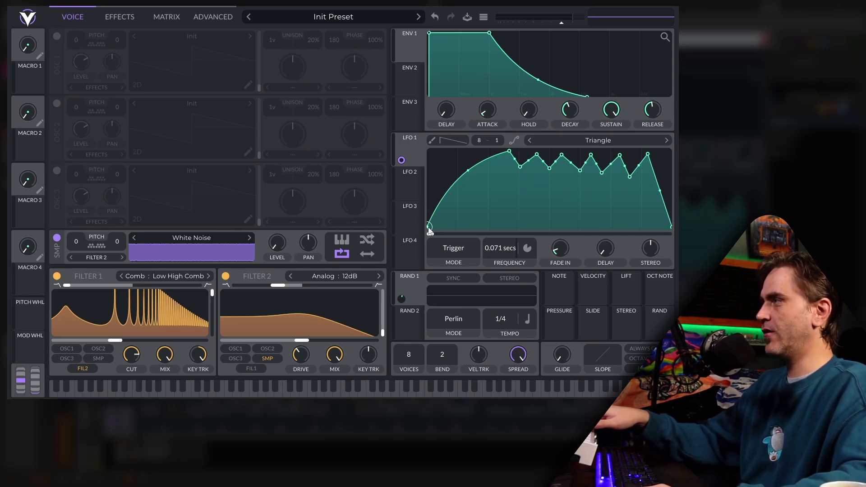
drag(430, 205, 437, 183)
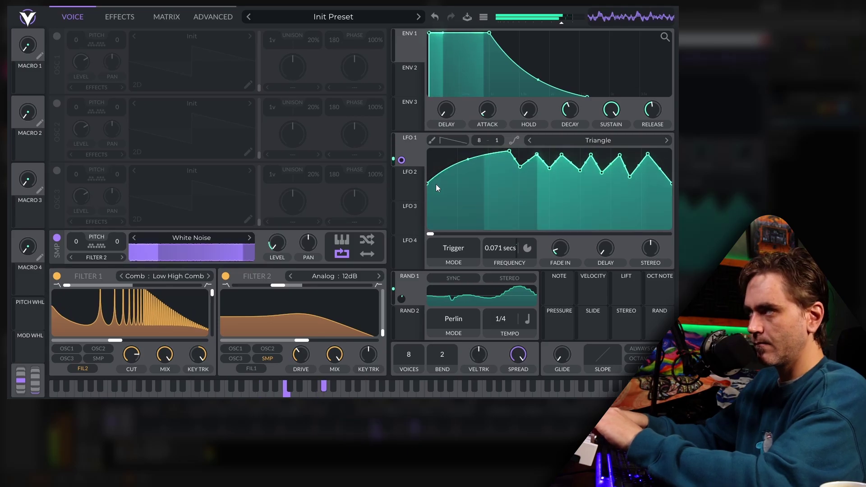
Increase the chorus and reverb mix amounts and raise the master output volume slightly.
click(126, 18)
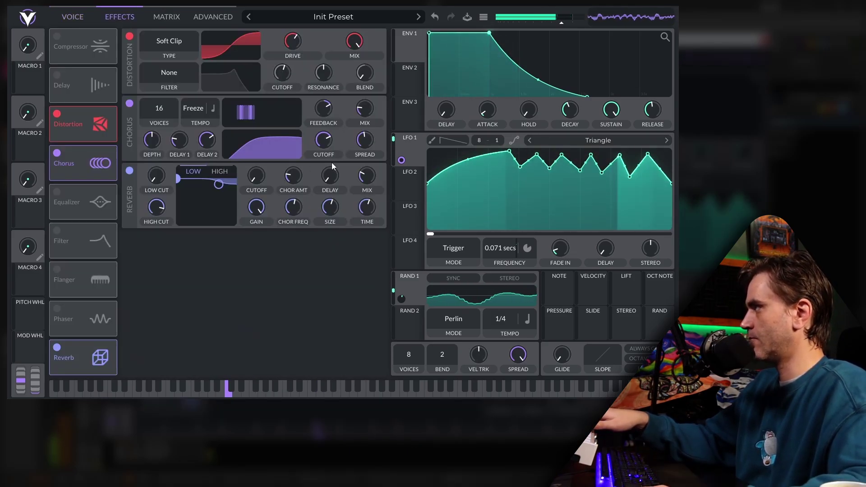
click(72, 17)
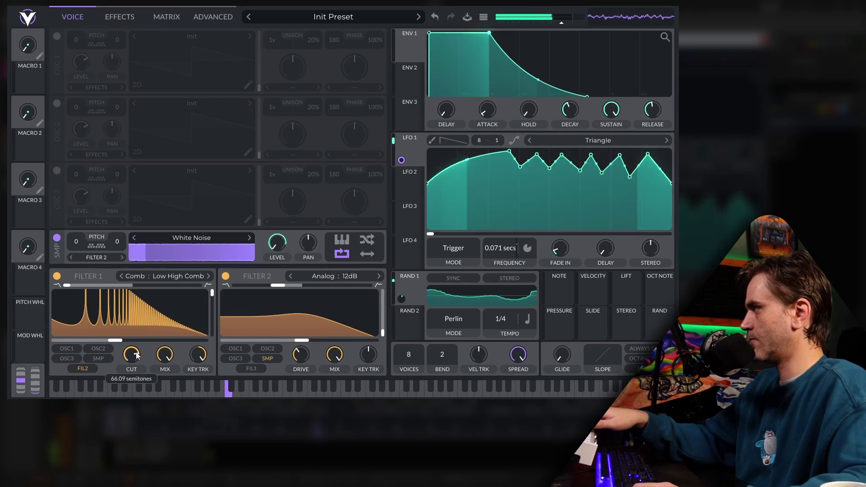
click(120, 17)
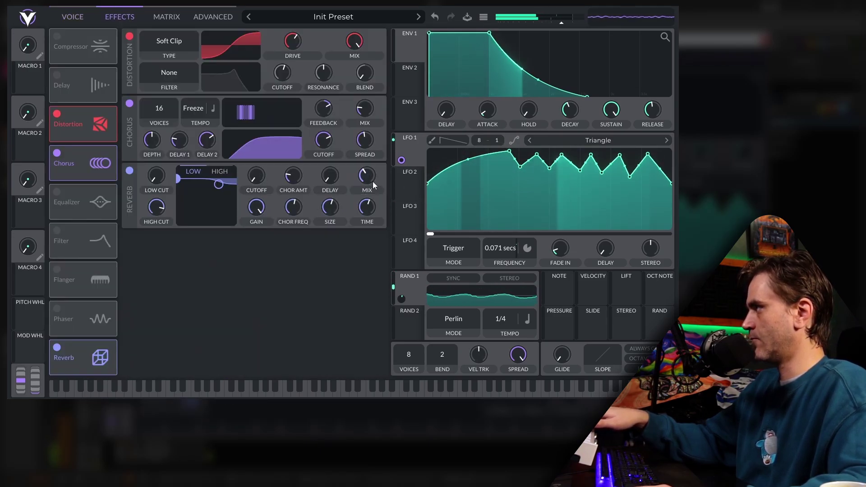
mouse_move(367, 110)
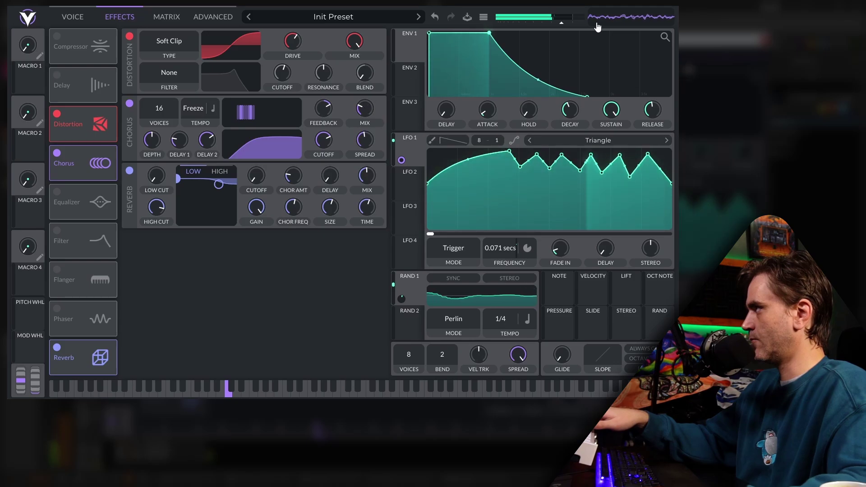
drag(563, 23, 570, 23)
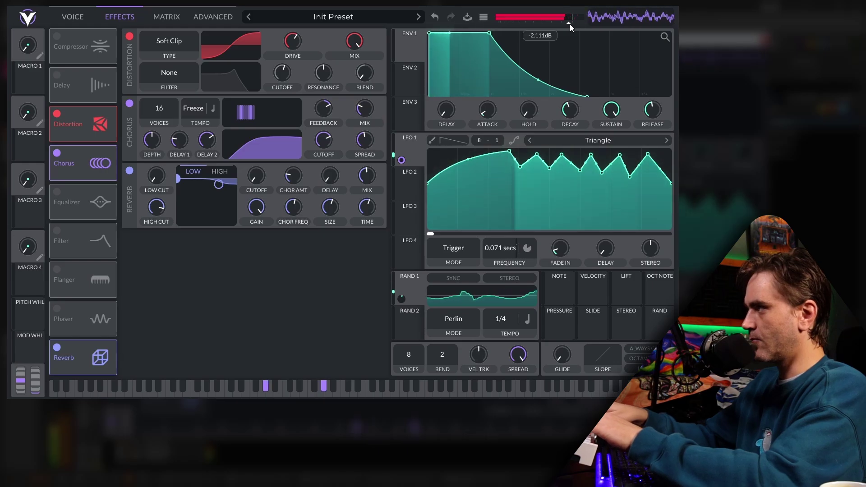
Reduce LFO 1's modulation of the sample level to zero and assign Velocity to control that modulation's amount.
click(93, 21)
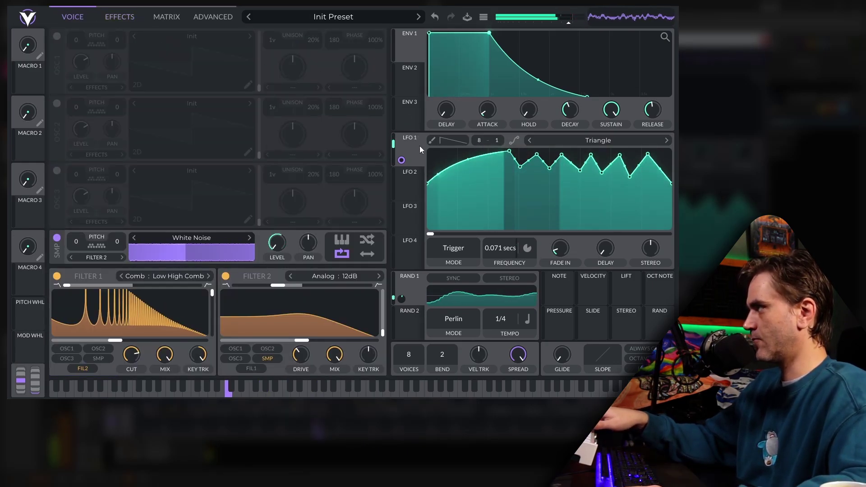
mouse_move(402, 162)
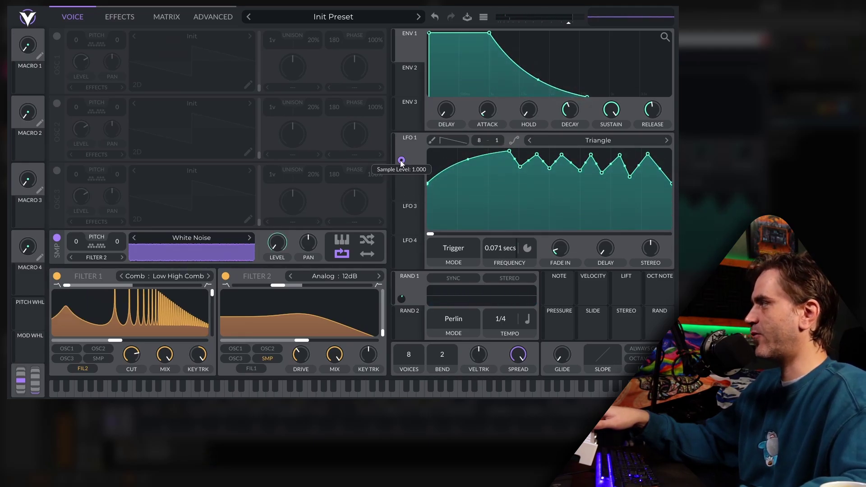
drag(401, 160, 403, 162)
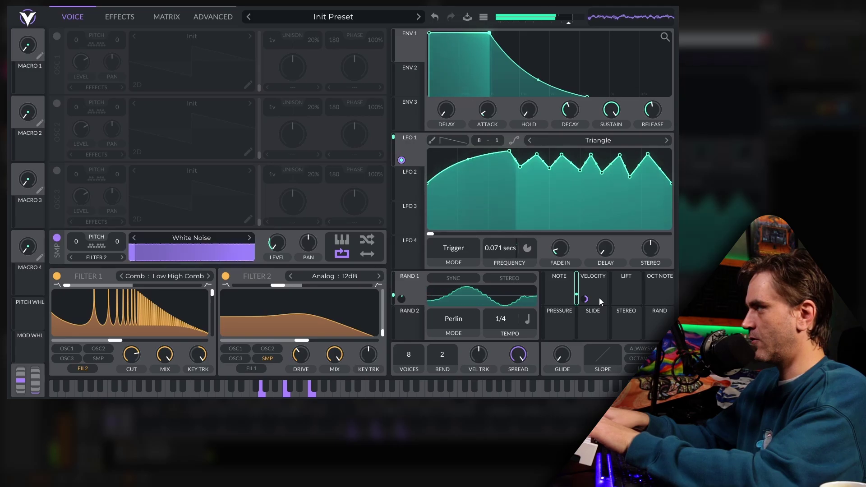
Reshape the Velocity modulation's remap curve with a raised starting point and an upward-bowed rise.
click(167, 18)
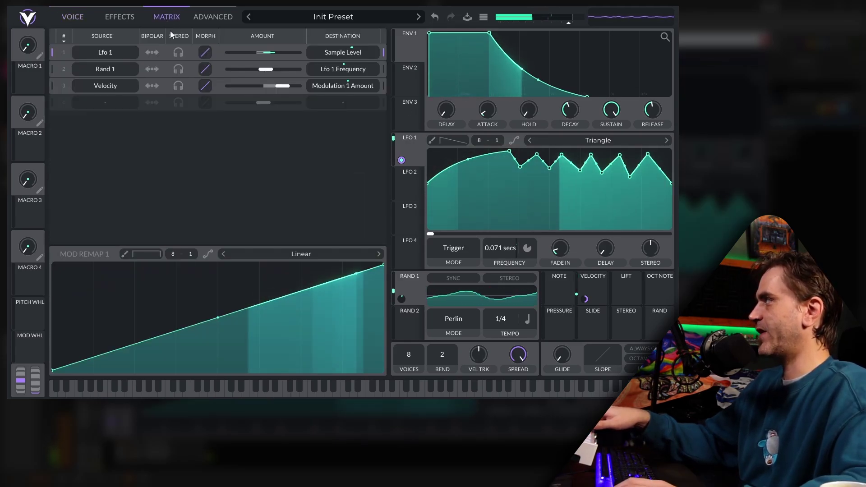
click(385, 88)
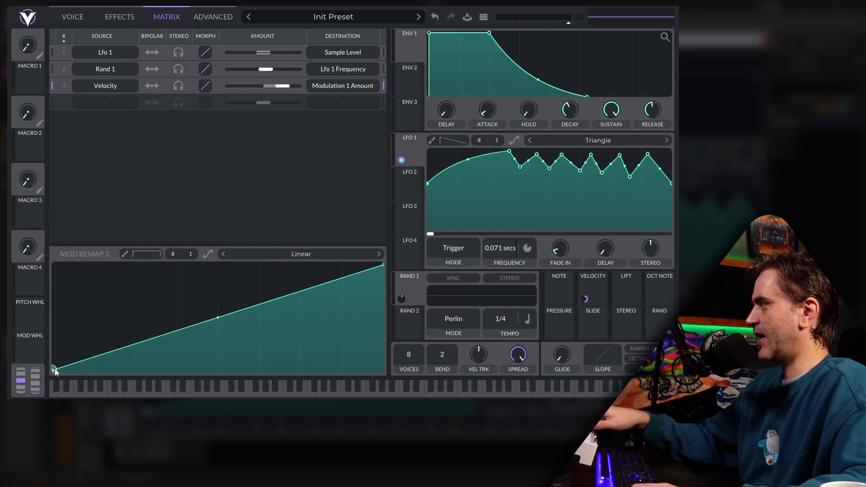
drag(55, 369, 56, 338)
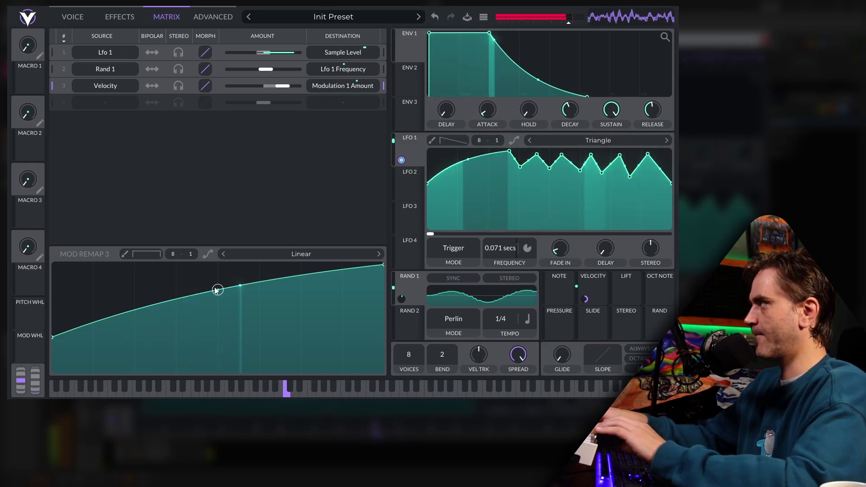
click(77, 17)
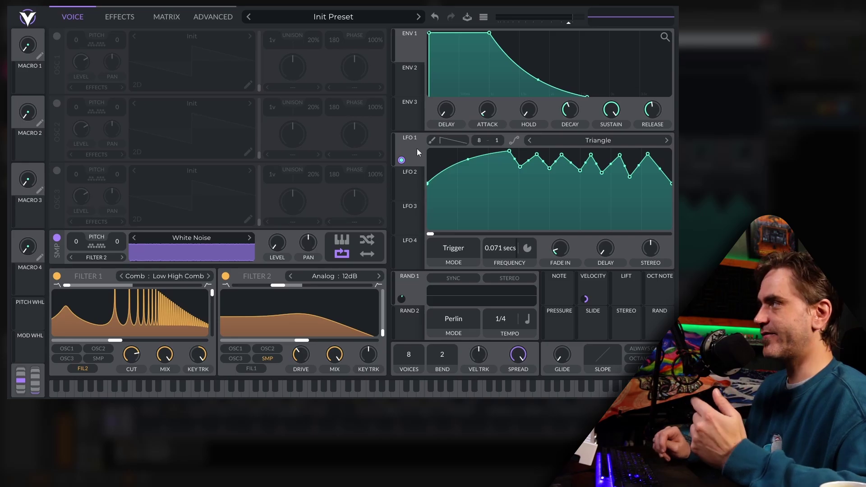
key(a)
Assign Macro 1 to the Velocity modulation's amount and set that modulation to -0.5.
click(155, 18)
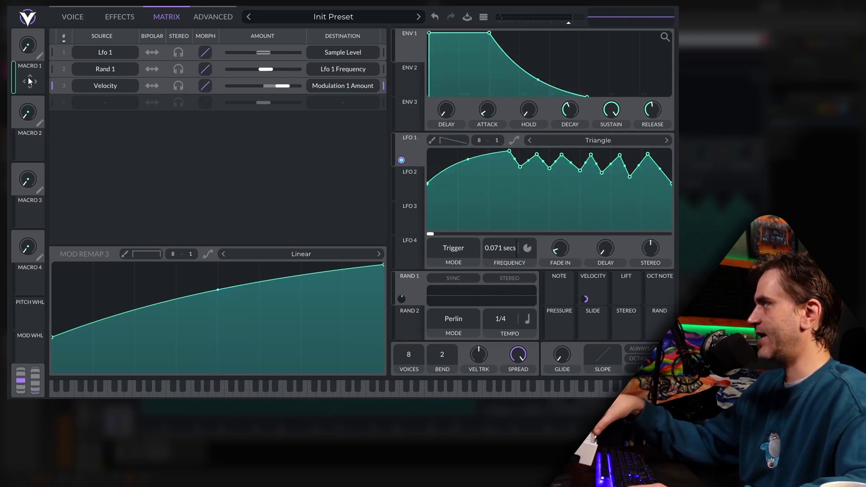
drag(28, 78, 30, 80)
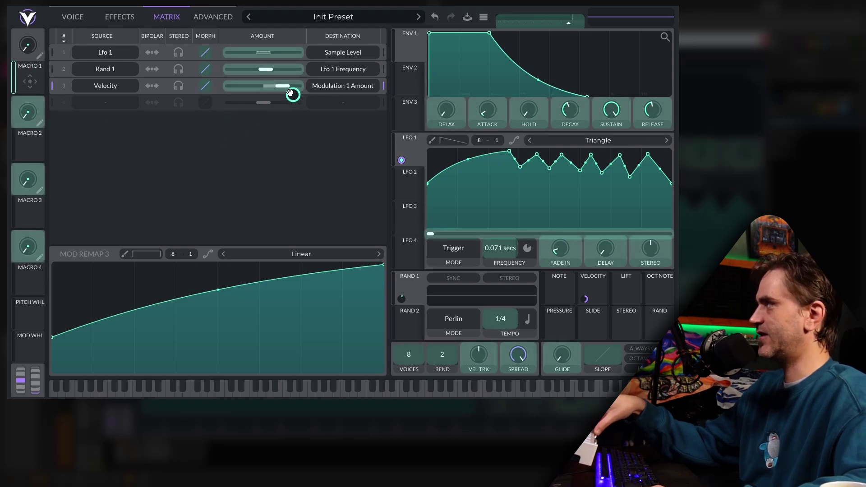
drag(290, 92, 264, 96)
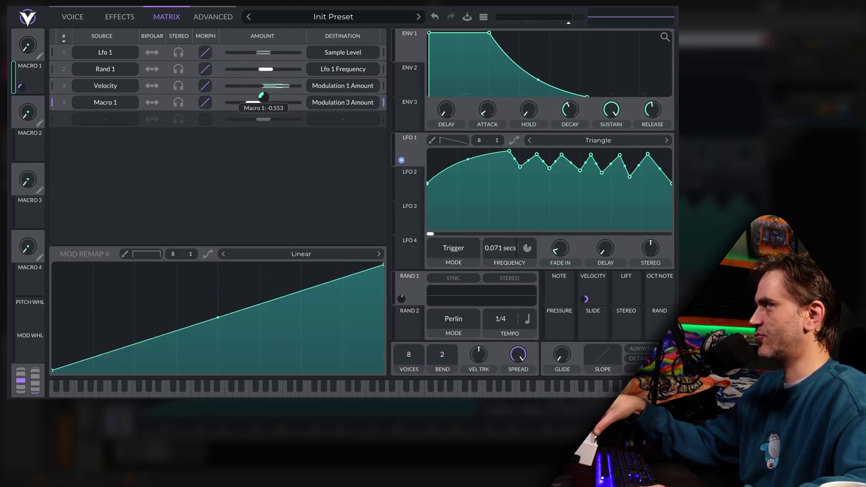
right_click(263, 96)
click(294, 171)
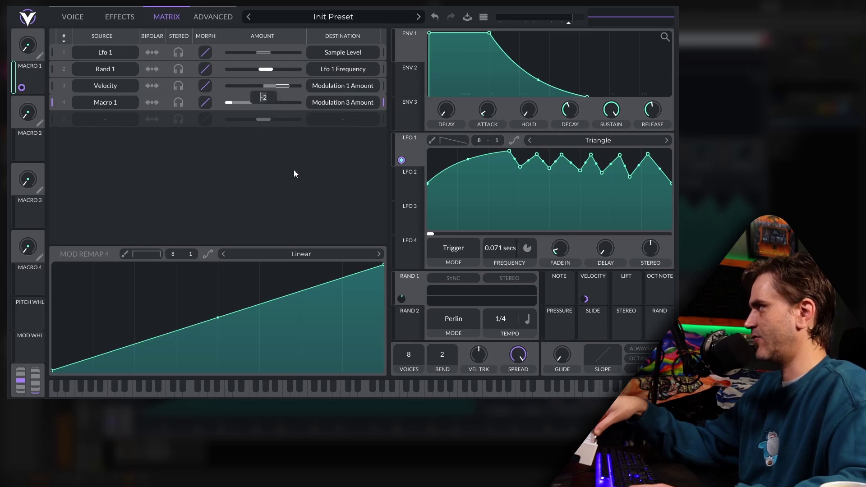
text(-0.5)
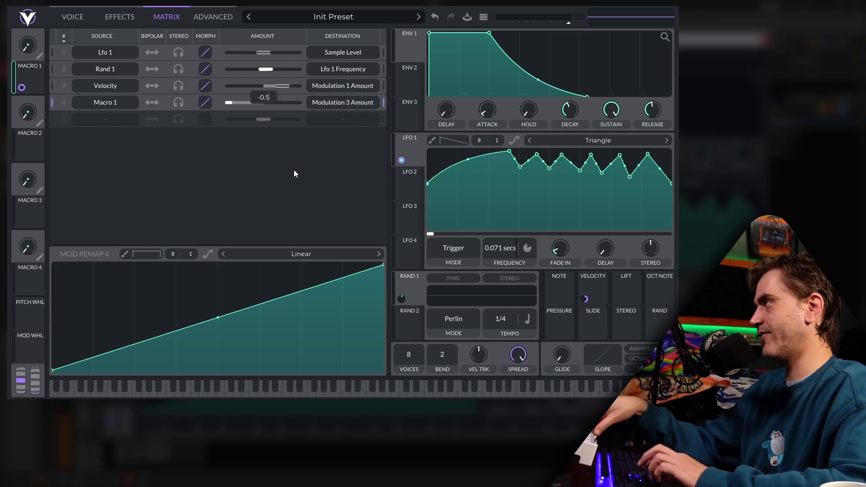
key(Return)
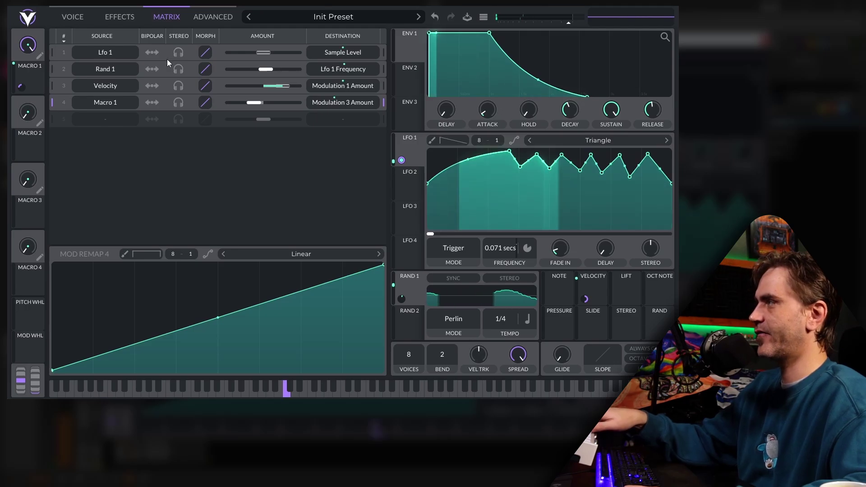
Shape LFO 2 as a single falling decay that reaches zero before its midpoint and run it in Envelope mode with frequency in seconds.
click(413, 183)
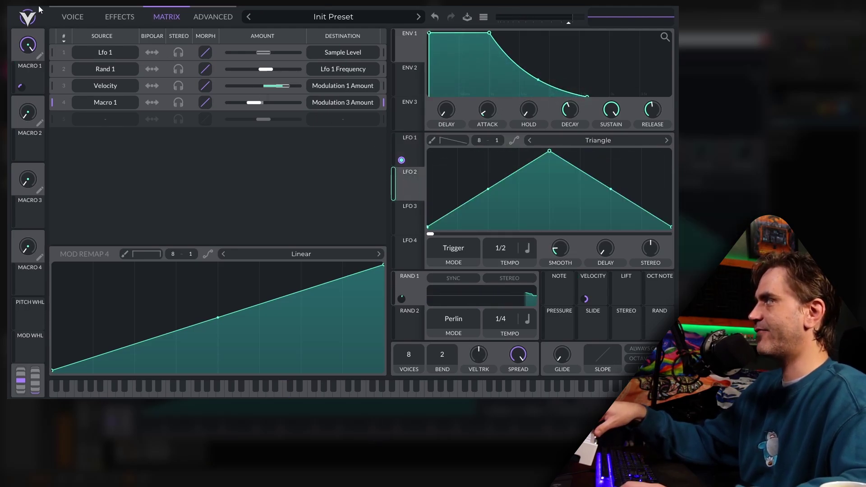
drag(428, 227, 557, 233)
drag(611, 189, 669, 226)
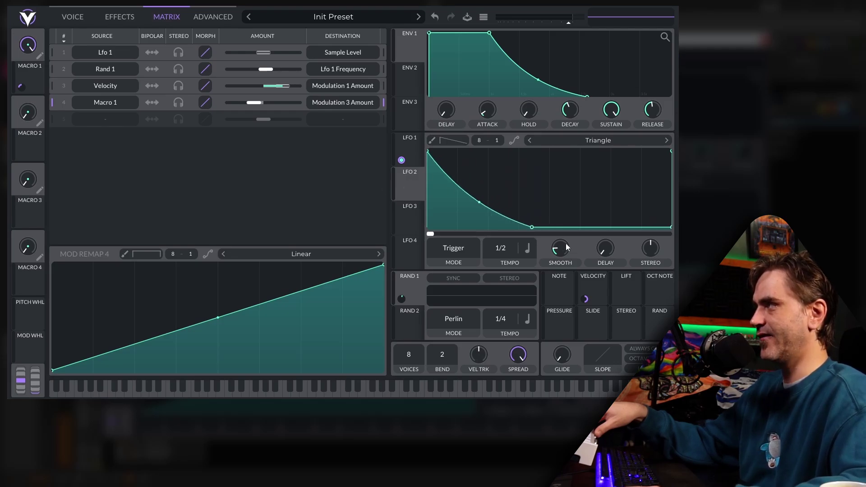
click(458, 248)
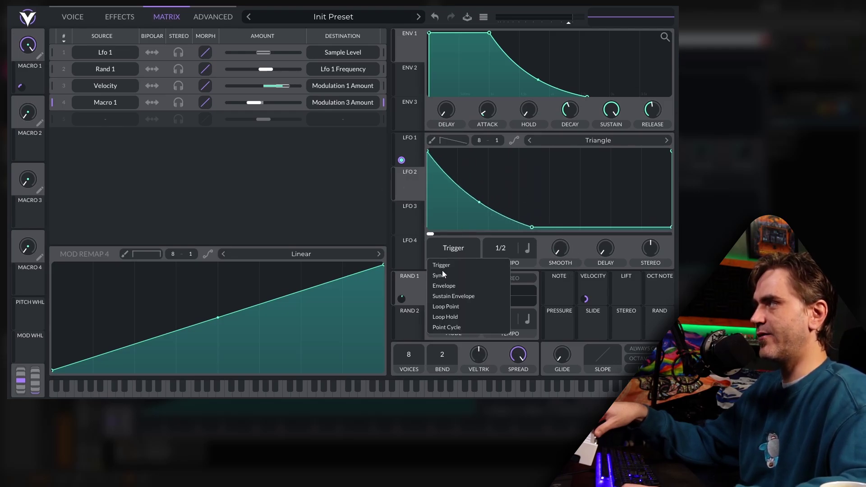
click(445, 288)
click(528, 249)
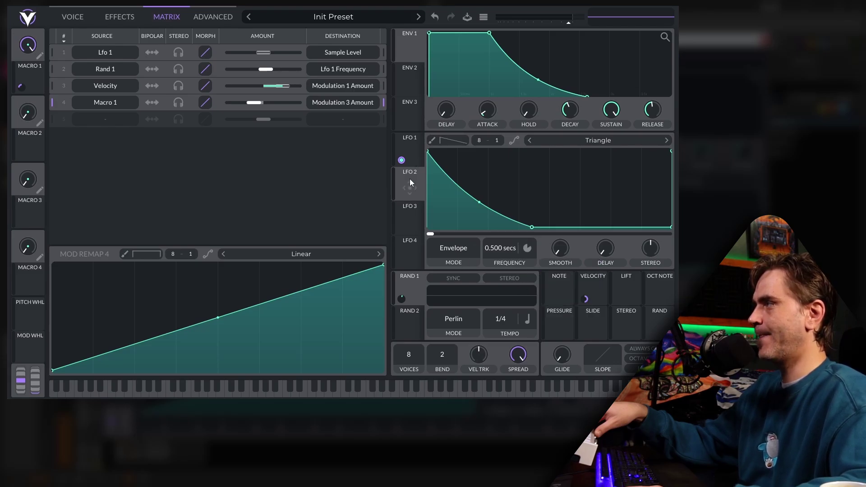
Assign LFO 2 to the sample level with a base amount of zero and make Velocity control that modulation's amount.
click(76, 13)
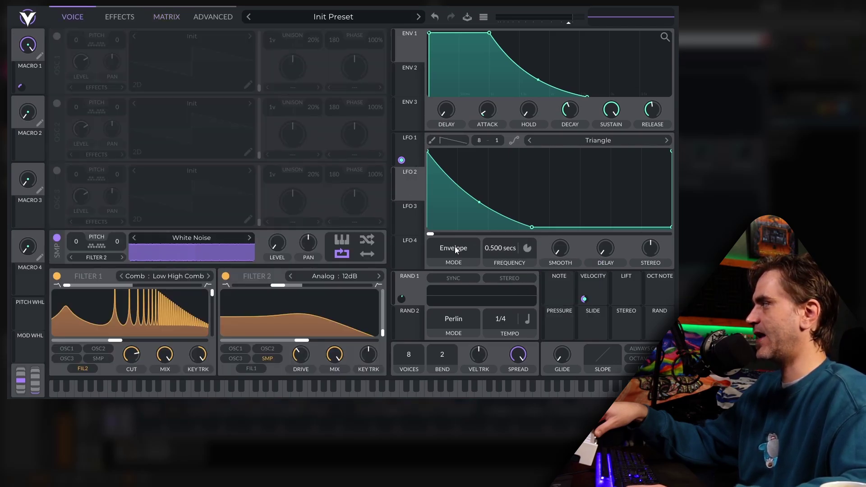
drag(410, 187, 288, 244)
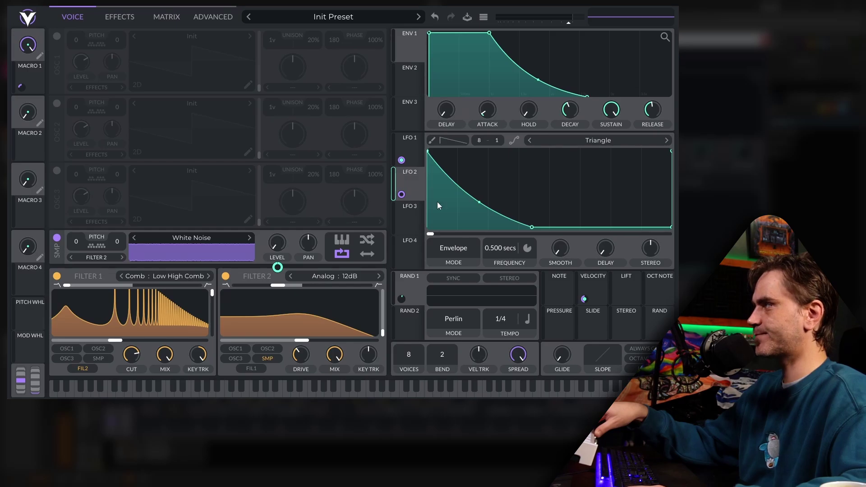
drag(584, 299, 454, 244)
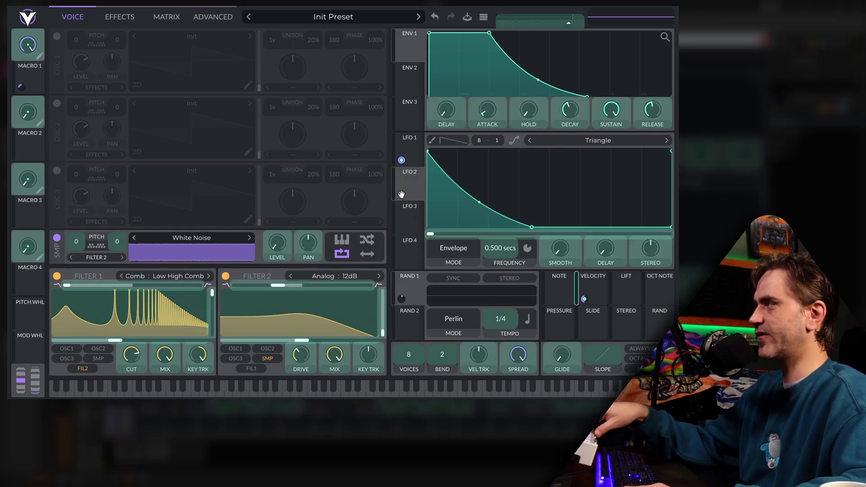
drag(402, 195, 408, 199)
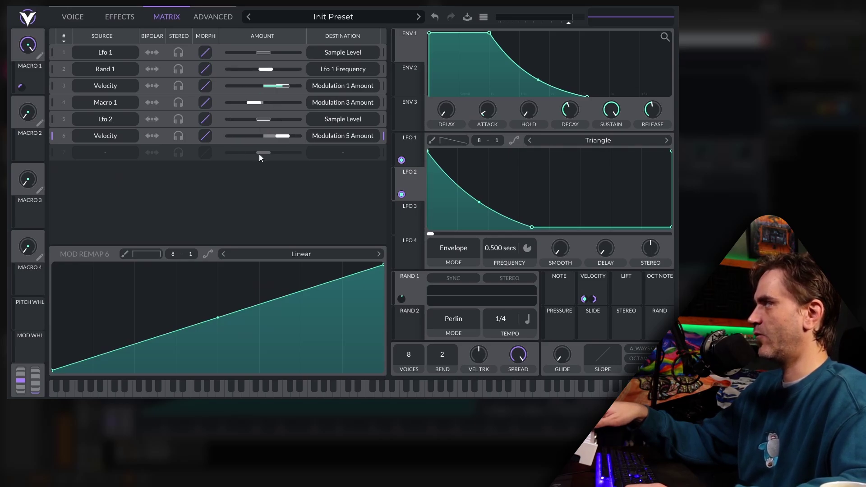
Reset the Velocity modulation of LFO 2's amount to zero and assign Macro 1 to it with an amount of 0.5.
double_click(286, 138)
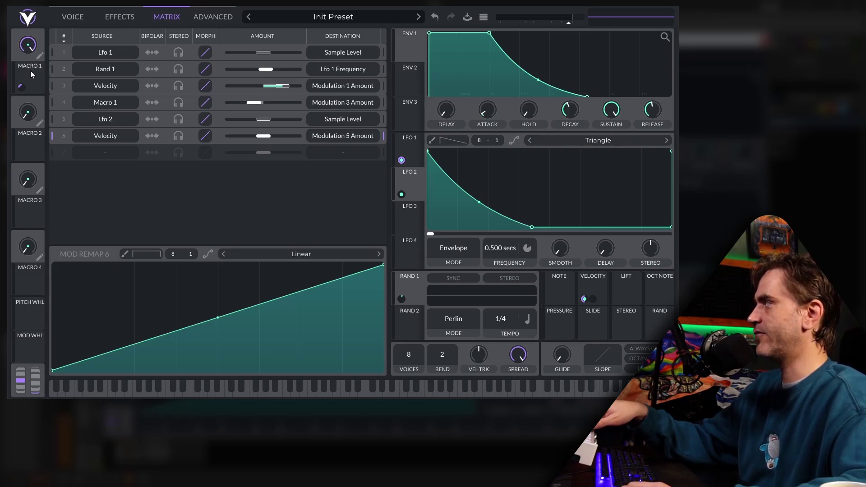
drag(21, 86, 263, 136)
right_click(264, 153)
click(293, 216)
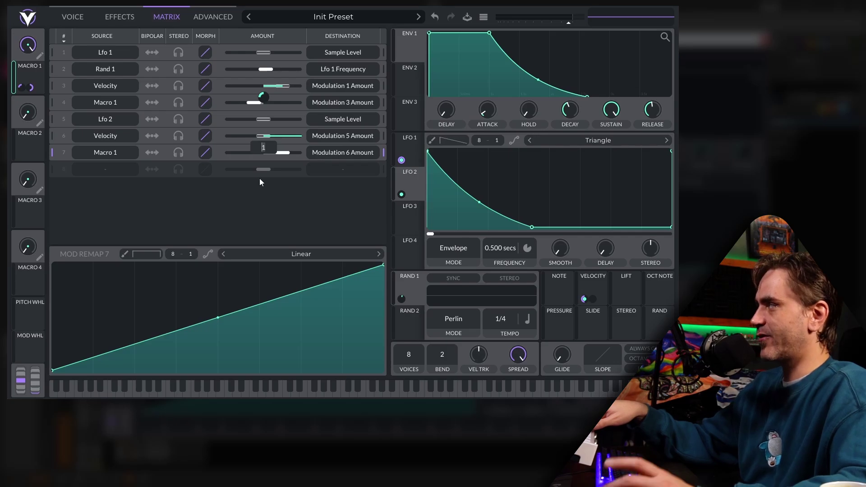
text(0.5)
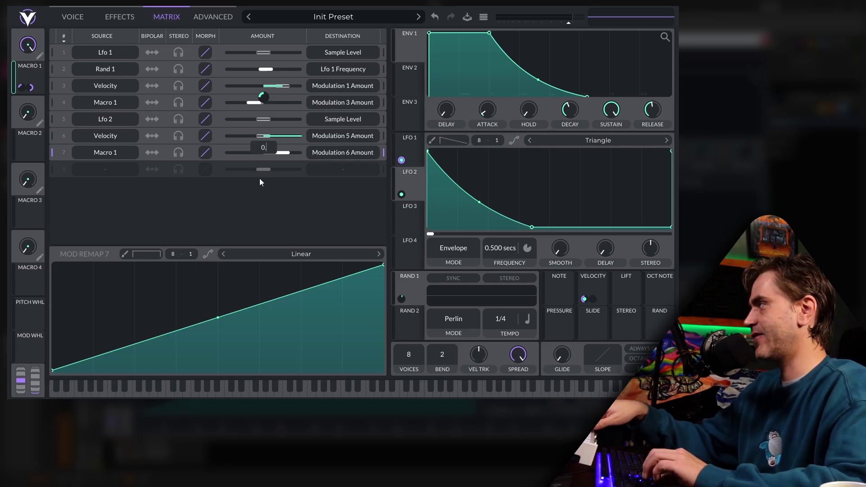
key(Return)
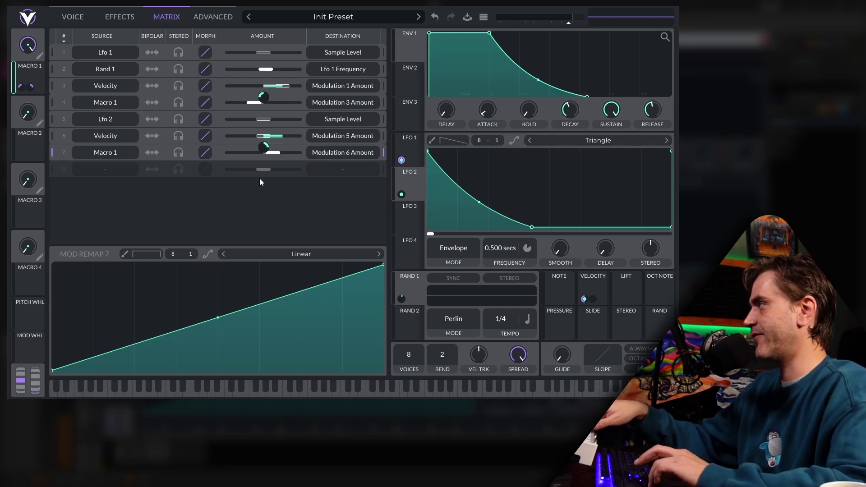
Sweep Macro 1 down to zero and back to full to audition the two articulations.
click(72, 17)
drag(24, 93, 27, 150)
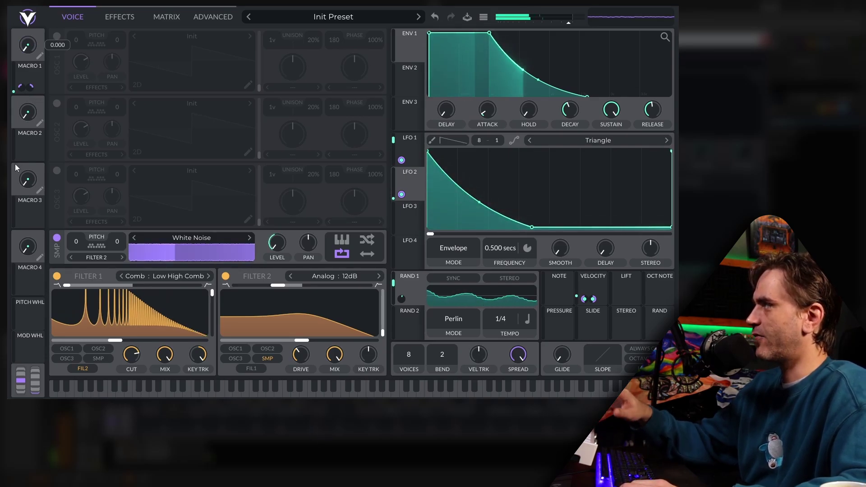
drag(15, 164, 32, 30)
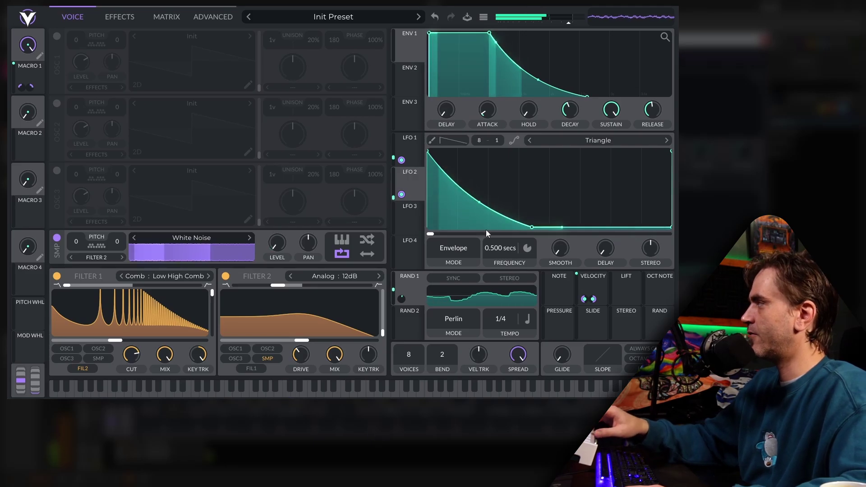
Shorten LFO 2's decay to reach zero about a fifth of the way through and set its frequency to 0.405 seconds.
drag(527, 229, 519, 229)
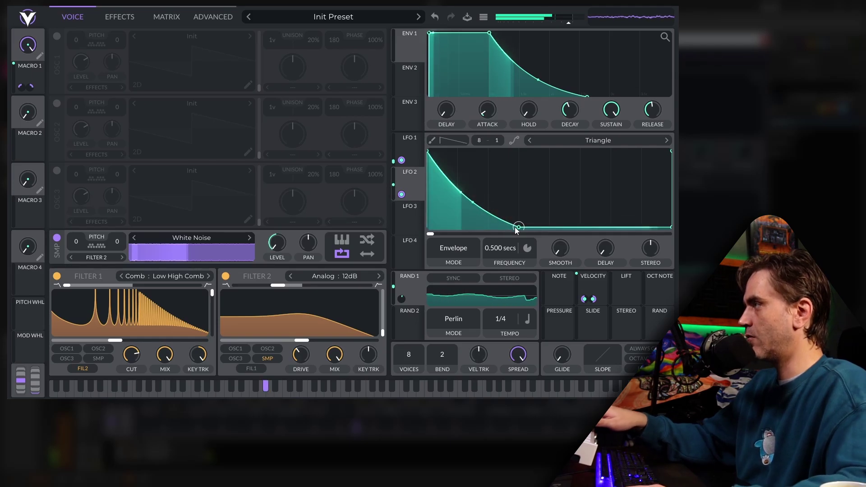
drag(518, 227, 452, 204)
drag(562, 214, 560, 219)
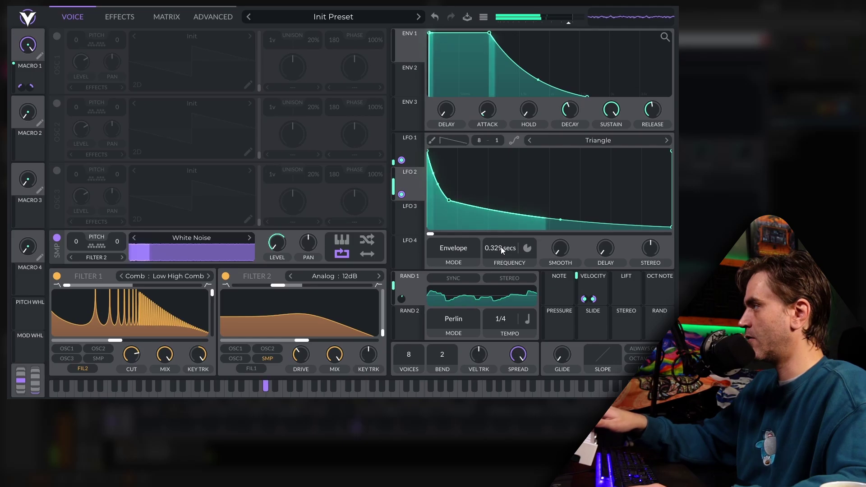
drag(501, 248, 502, 245)
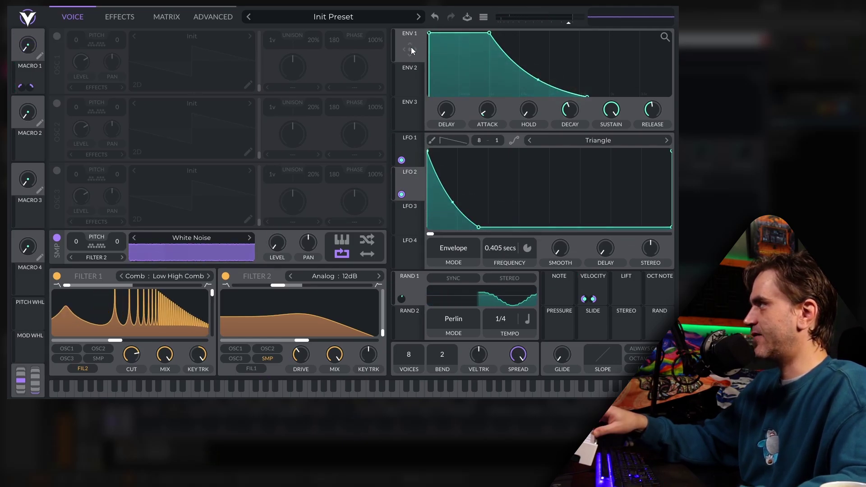
Assign Macro 1 to Envelope 1's attack with an amount of about -0.228 and turn Macro 1 up to full.
drag(21, 84, 391, 143)
drag(496, 111, 489, 113)
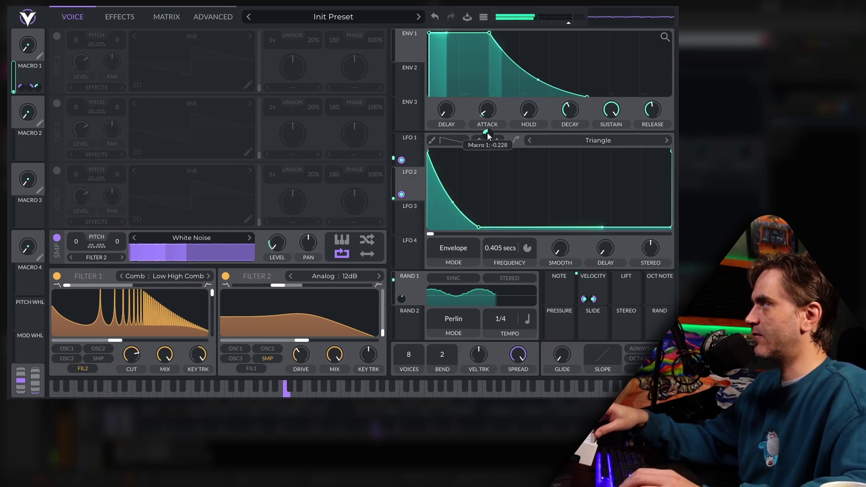
drag(20, 47, 21, 9)
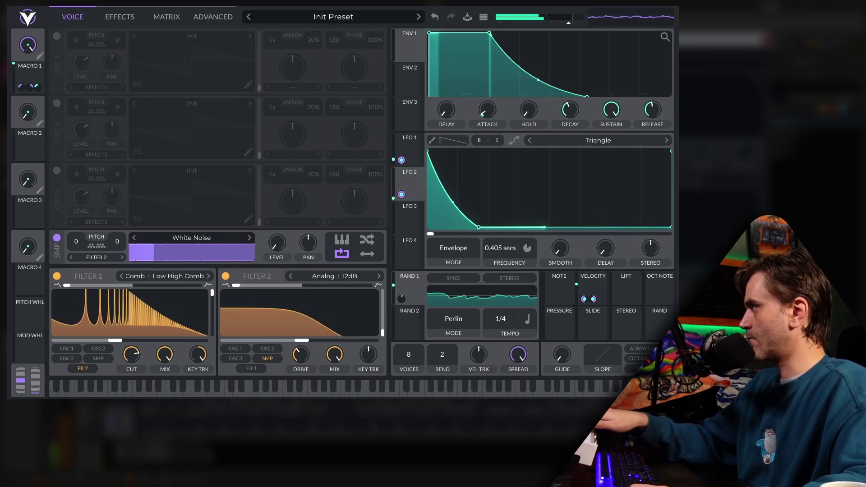
Assign Macro 2 to Filter 2's blend and rename Macros 1 and 2 as BOW/PLUCK and BRIGHTNESS.
mouse_move(30, 148)
mouse_down()
mouse_move(192, 265)
mouse_move(237, 287)
mouse_up()
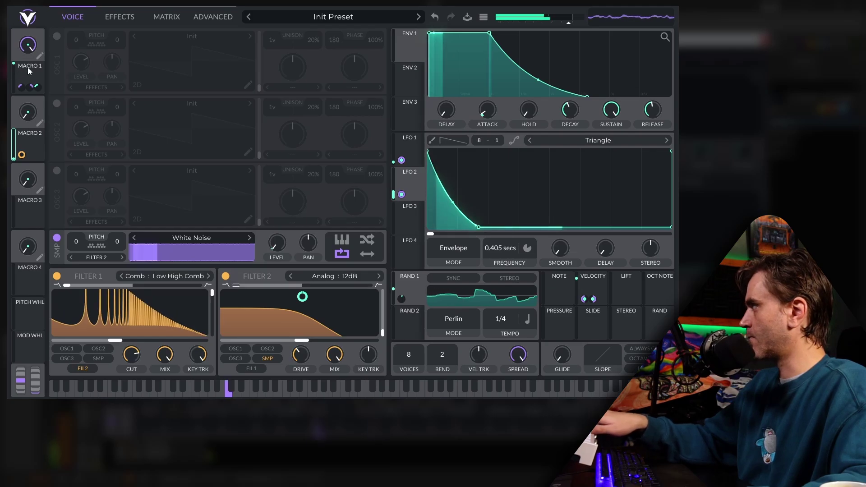
drag(28, 45, 18, 170)
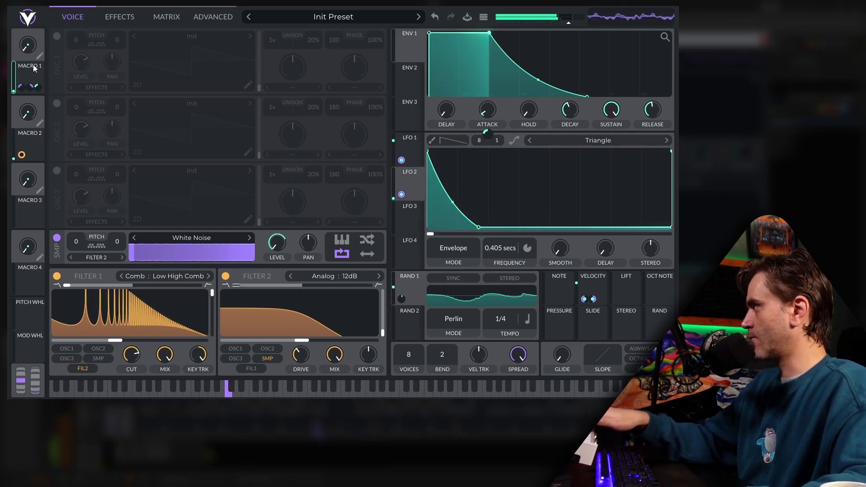
click(40, 56)
text(BRIGHTNESS)
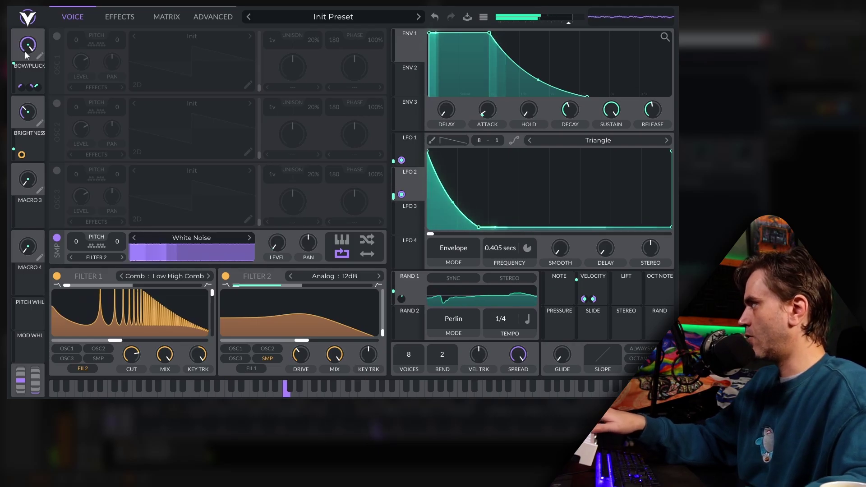
Audition the Brightness and Bow/Pluck macros and check how LFO 1 and LFO 2 modulate the sample level.
drag(28, 113, 28, 158)
drag(26, 58, 26, 113)
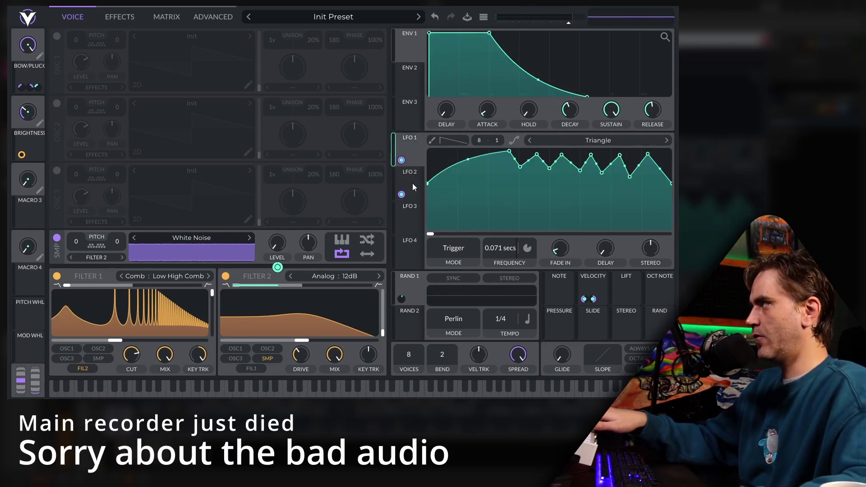
click(412, 183)
click(411, 151)
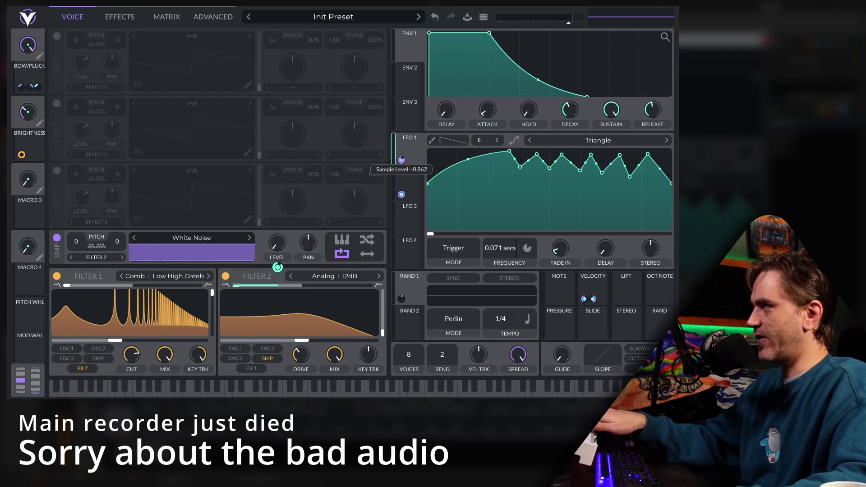
drag(402, 160, 277, 244)
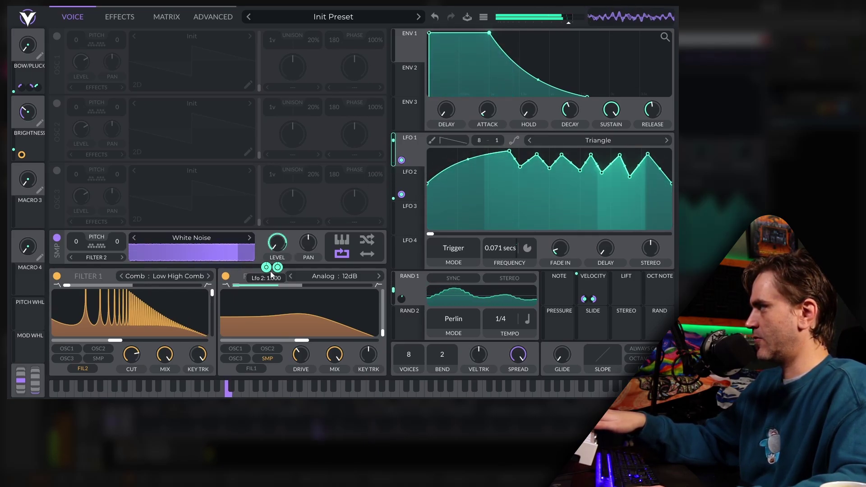
Reduce the Velocity and Macro 1 amounts controlling LFO 1's sample-level modulation and raise the master output volume slightly.
click(168, 18)
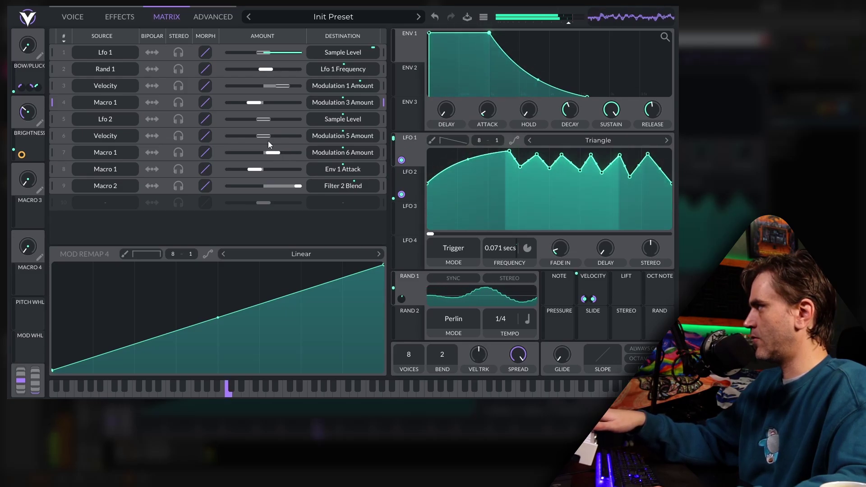
drag(286, 87, 266, 104)
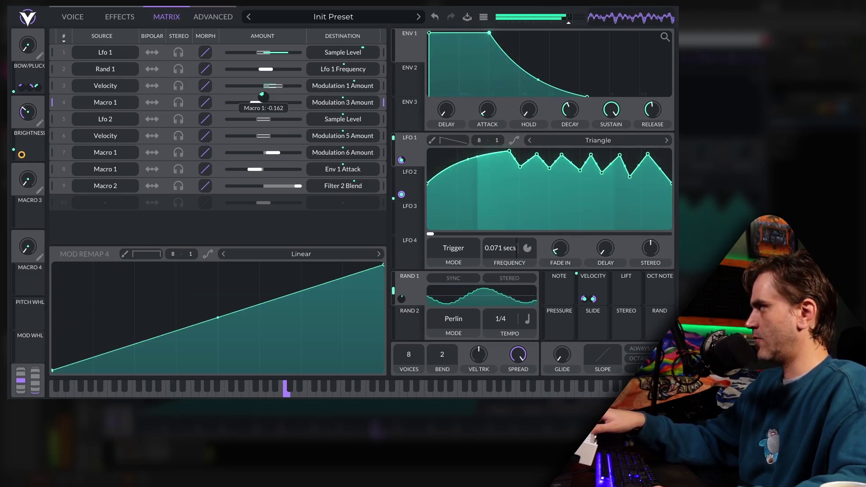
mouse_move(278, 88)
mouse_down()
mouse_move(261, 101)
mouse_move(267, 92)
mouse_up()
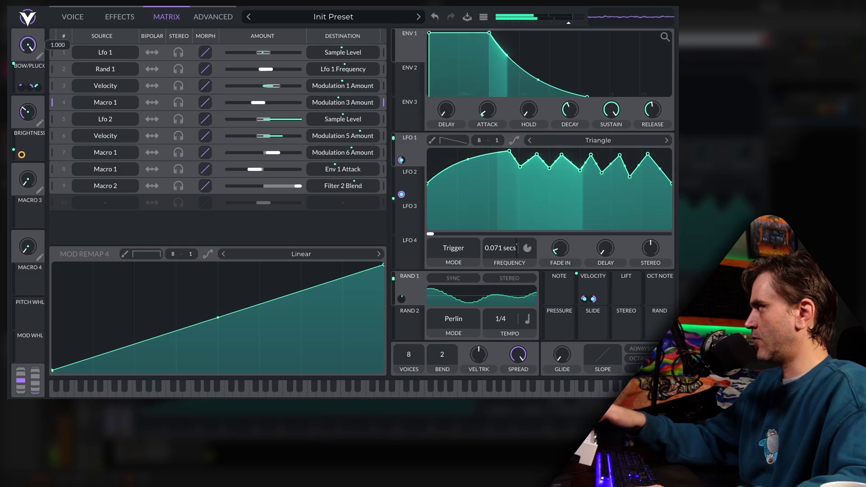
click(74, 17)
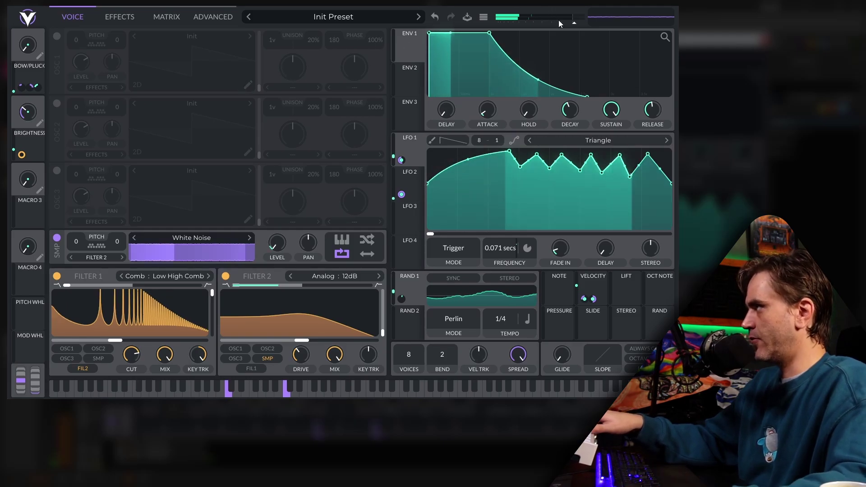
drag(574, 24, 575, 24)
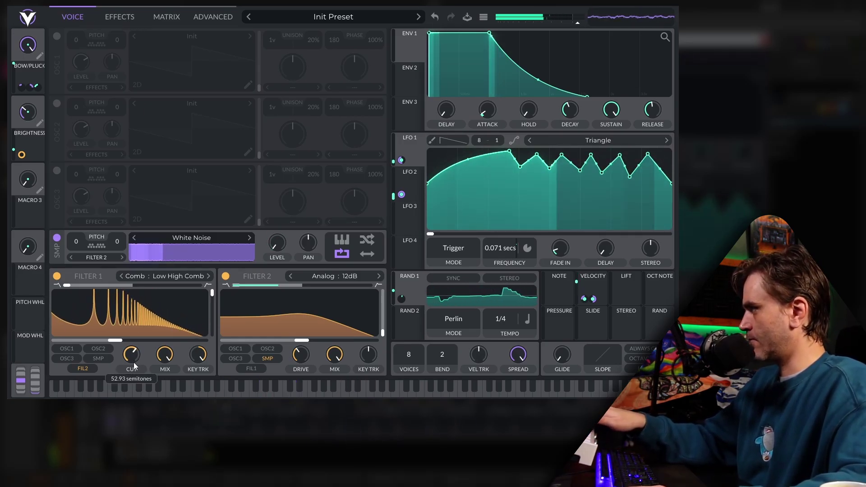
Adjust Filter 1's cutoff and assign the Brightness macro to modulate it upward by a moderate amount.
drag(134, 363, 134, 366)
drag(22, 155, 133, 373)
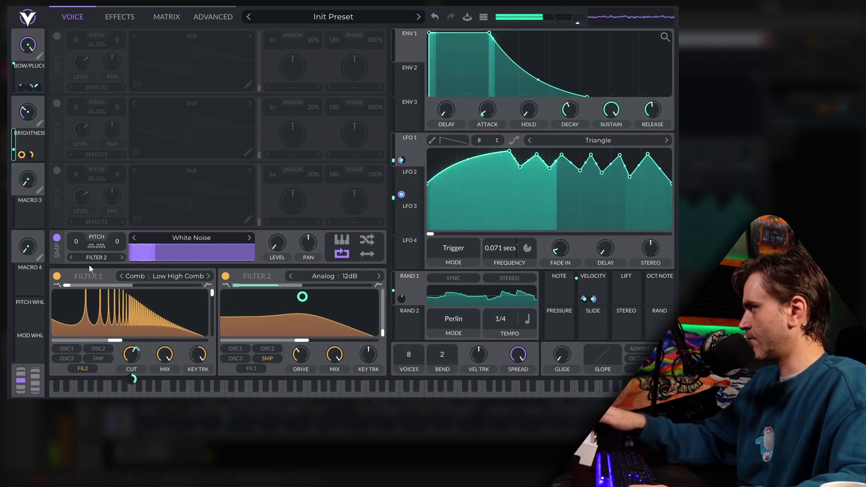
drag(81, 285, 63, 288)
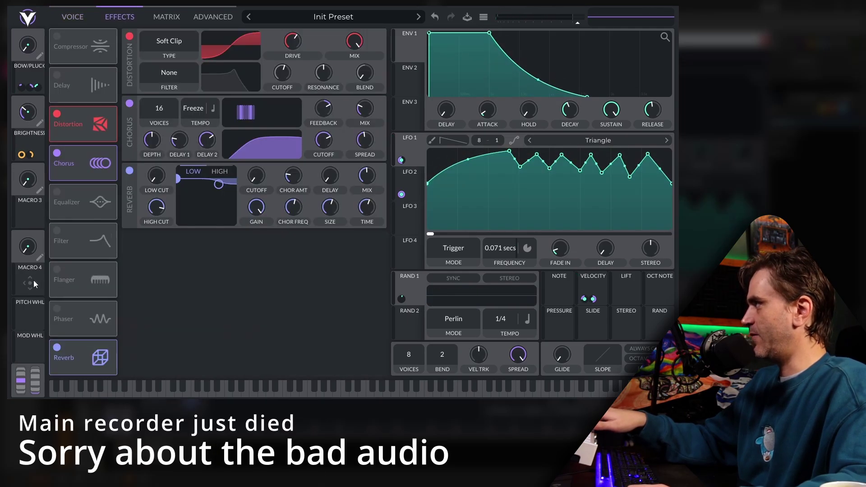
Assign Macro 4 to the reverb mix and set the reverb time to about 5.9 seconds.
drag(33, 285, 366, 201)
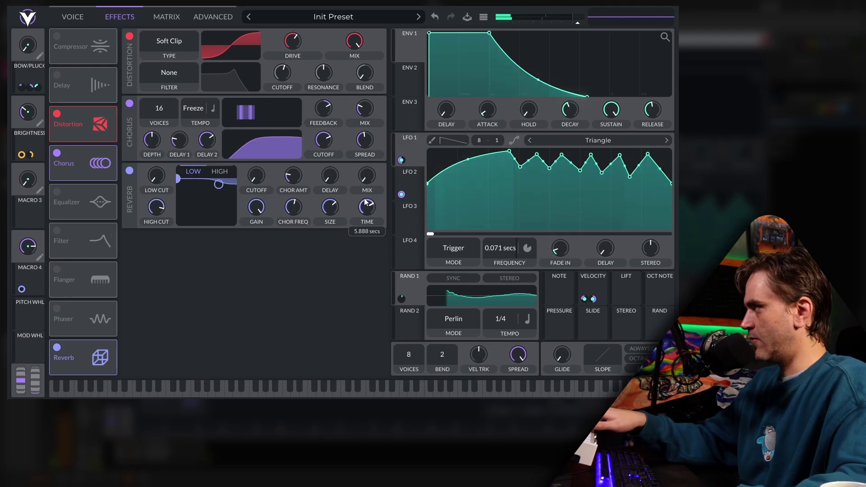
mouse_move(362, 204)
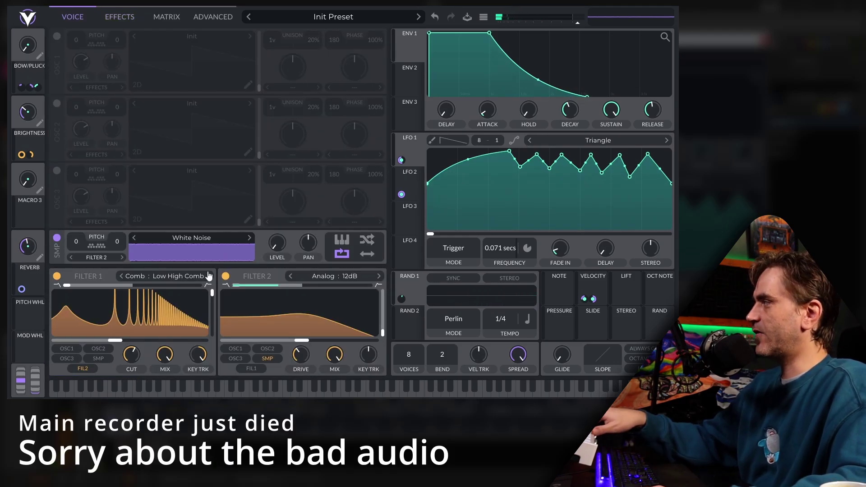
Switch Filter 1 to the Comb Low High Flange+ type.
click(209, 276)
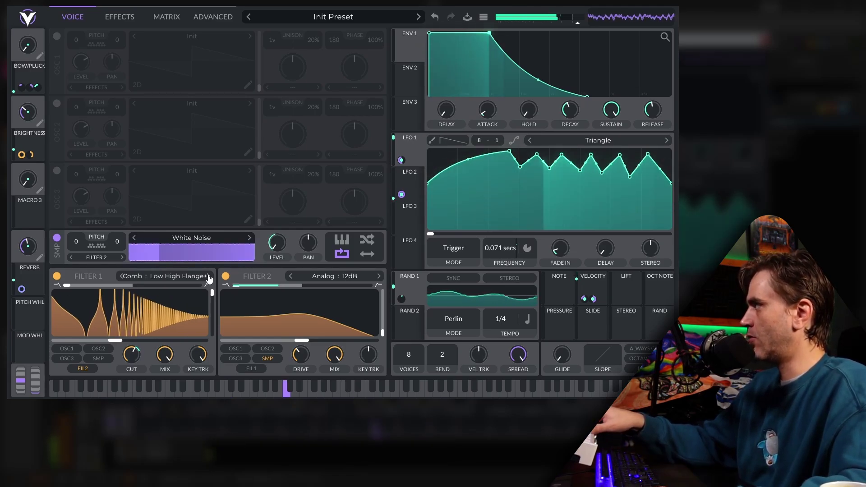
Try Filter 1's Comb Low High Flange- type while varying the Reverb and Bow/Pluck macro levels.
click(208, 277)
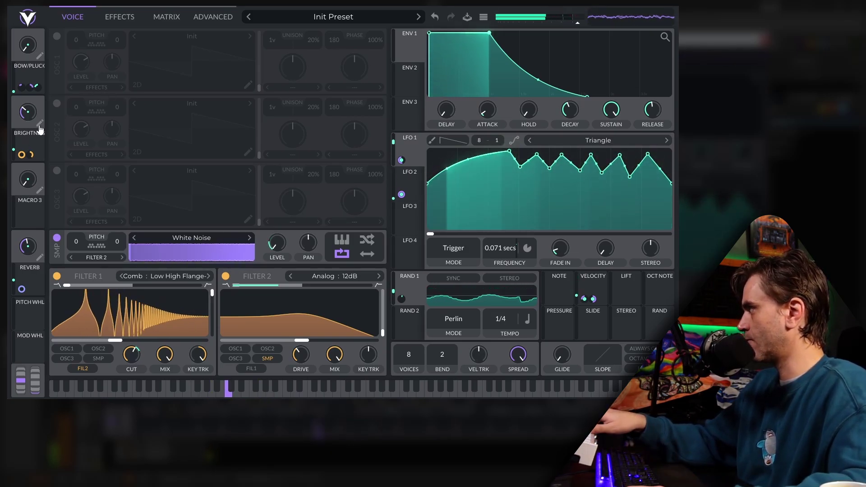
mouse_move(35, 92)
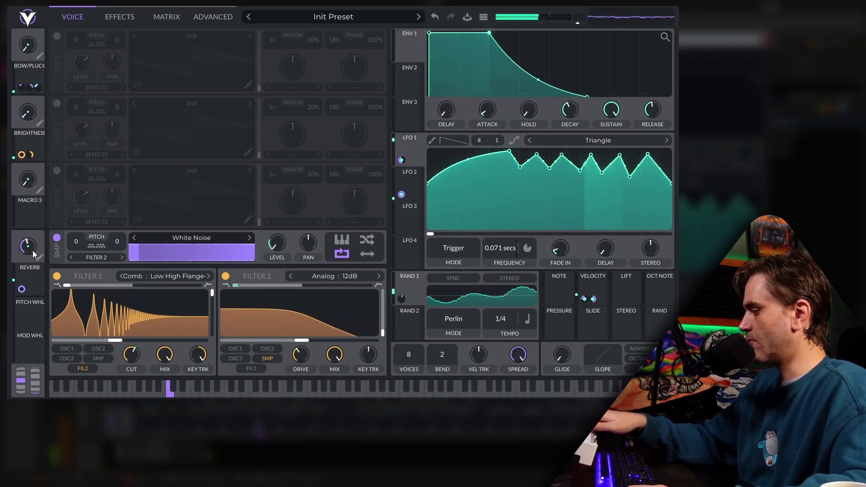
drag(18, 255, 31, 224)
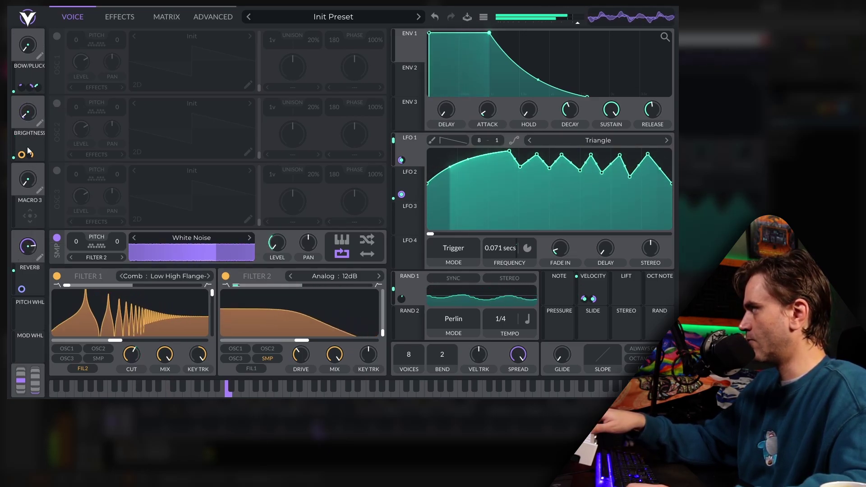
drag(28, 47, 27, 21)
drag(27, 249, 27, 287)
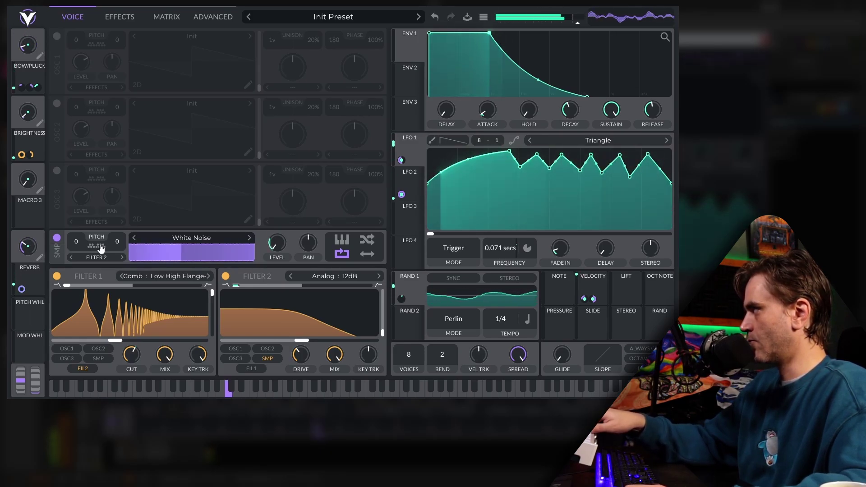
Try the Spread Flange+ type on Filter 1, and settle on Comb Low High Comb.
click(209, 277)
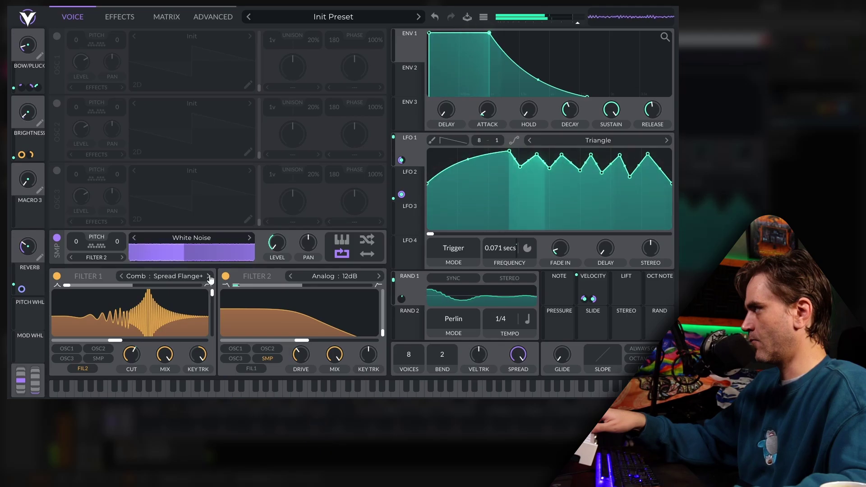
click(122, 276)
click(122, 276)
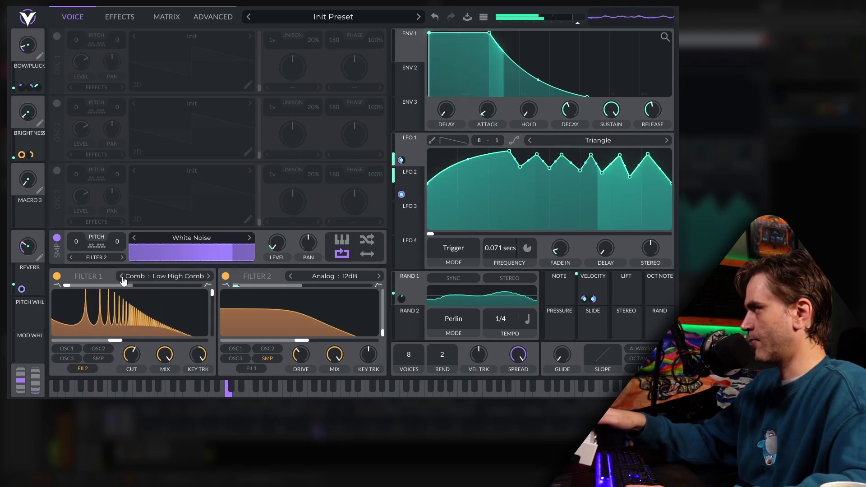
click(172, 277)
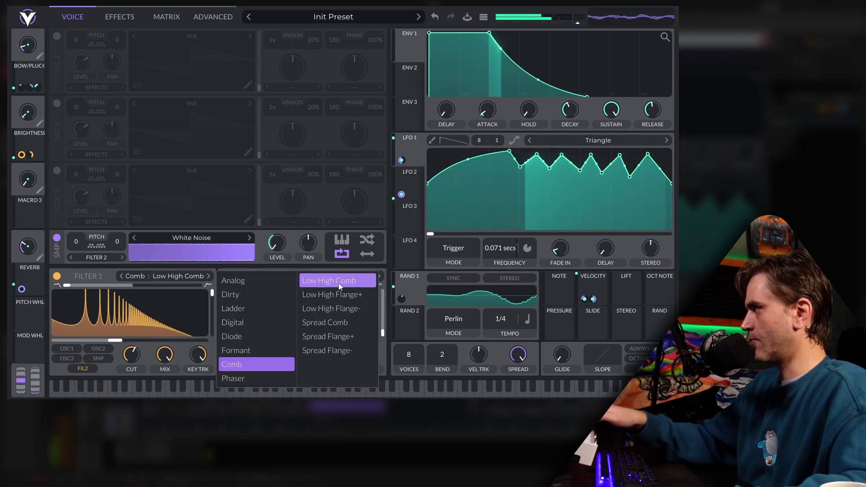
click(153, 277)
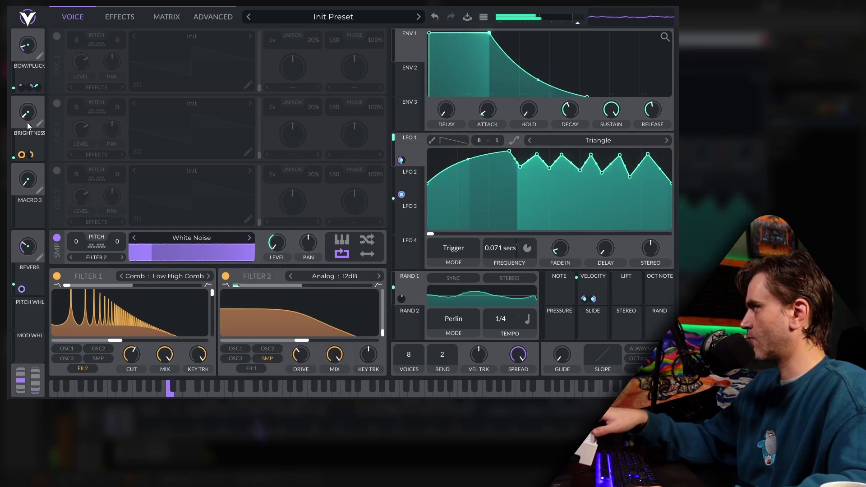
Raise the Brightness macro moderately and turn the Bow/Pluck macro up to nearly its maximum.
drag(27, 123, 28, 98)
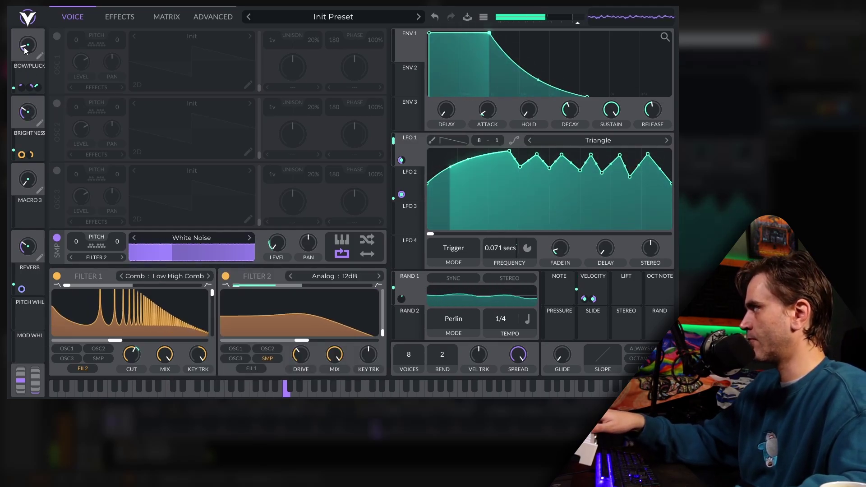
drag(24, 51, 39, 4)
Bend the remap curves upward for Macro 1's modulation of the Modulation 3 Amount and Modulation 6 Amount.
click(164, 18)
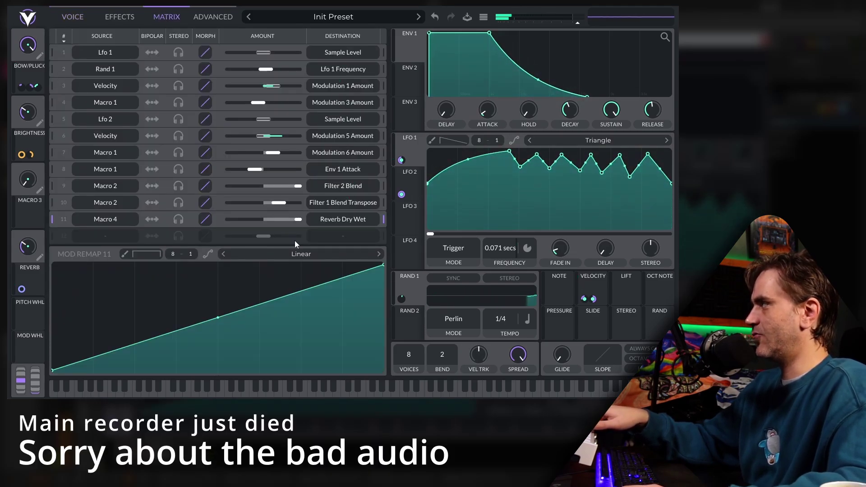
click(52, 153)
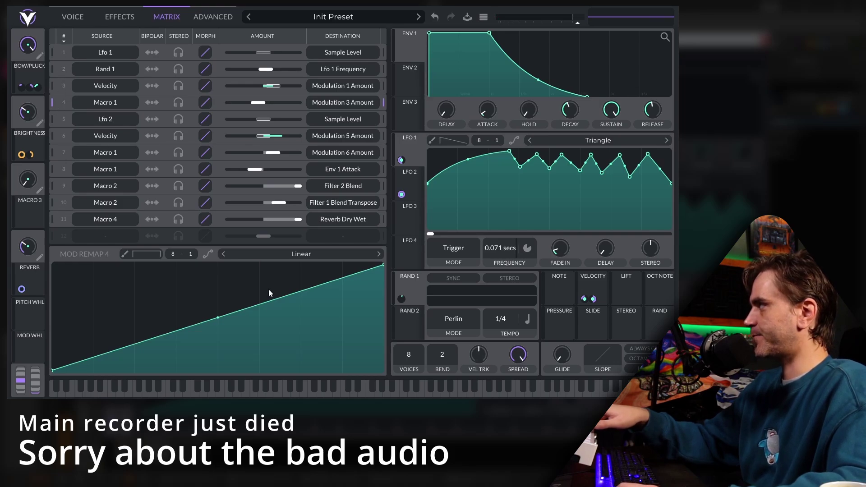
drag(216, 313, 218, 293)
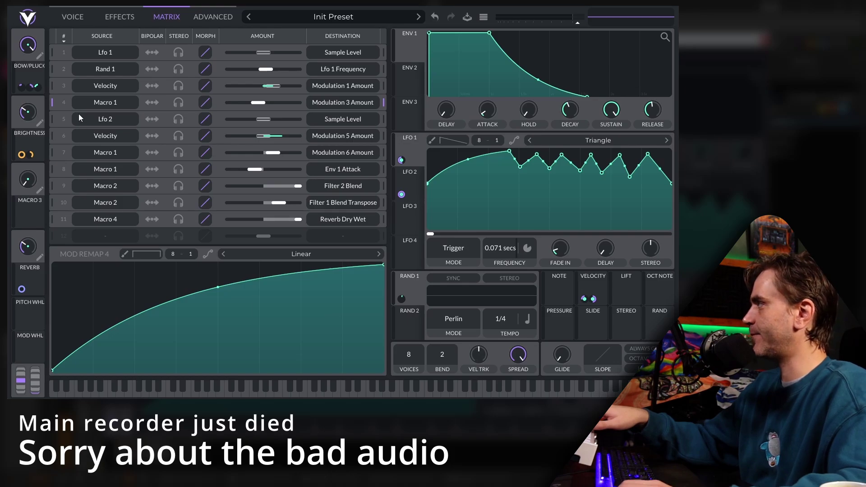
click(52, 152)
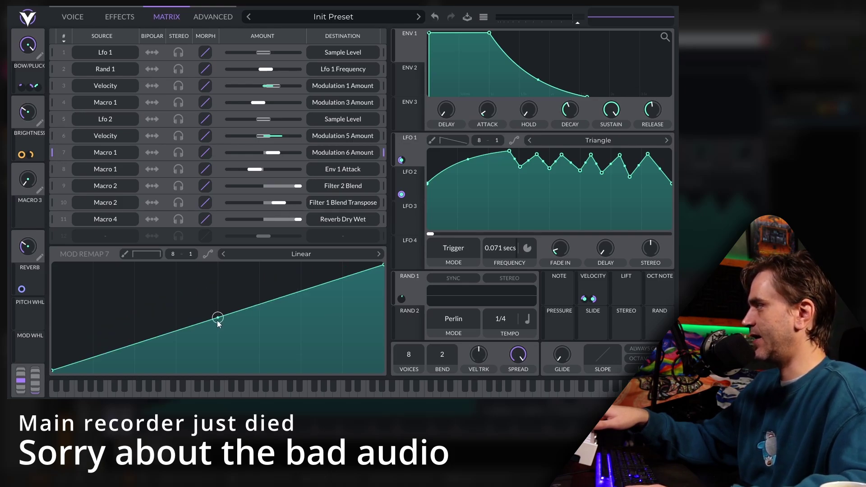
drag(218, 319, 218, 293)
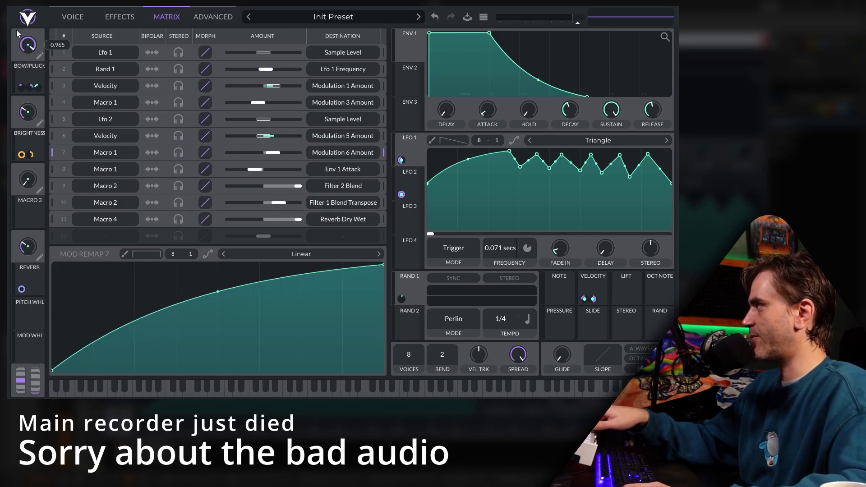
Bend the remap curve of Velocity to Modulation 5 Amount slightly upward and set the Bow/Pluck macro to about 0.169.
click(52, 170)
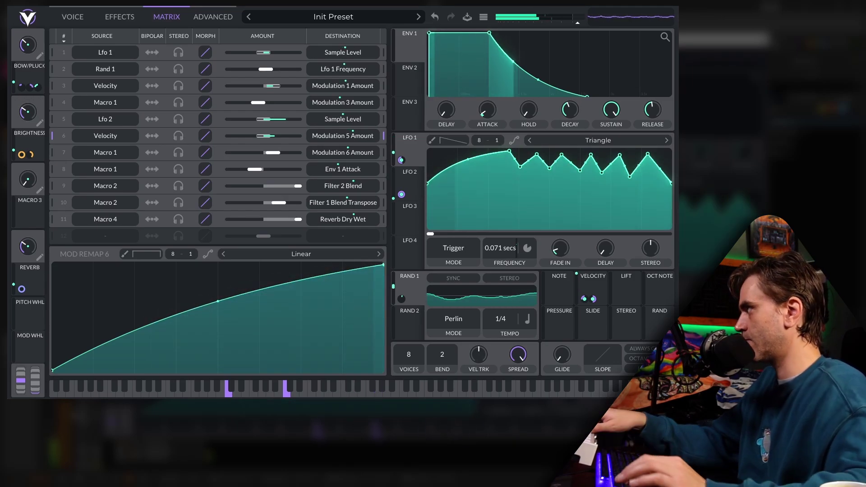
mouse_move(22, 58)
mouse_down()
mouse_move(33, 32)
mouse_move(31, 85)
mouse_move(31, 54)
mouse_up()
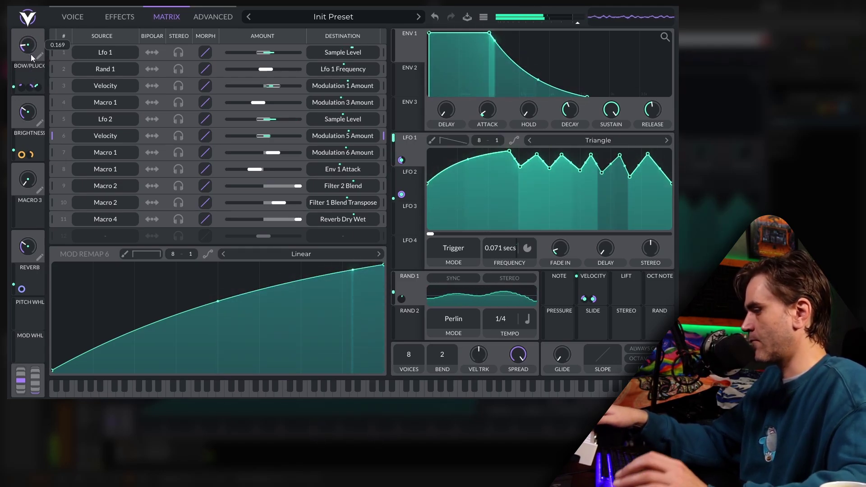